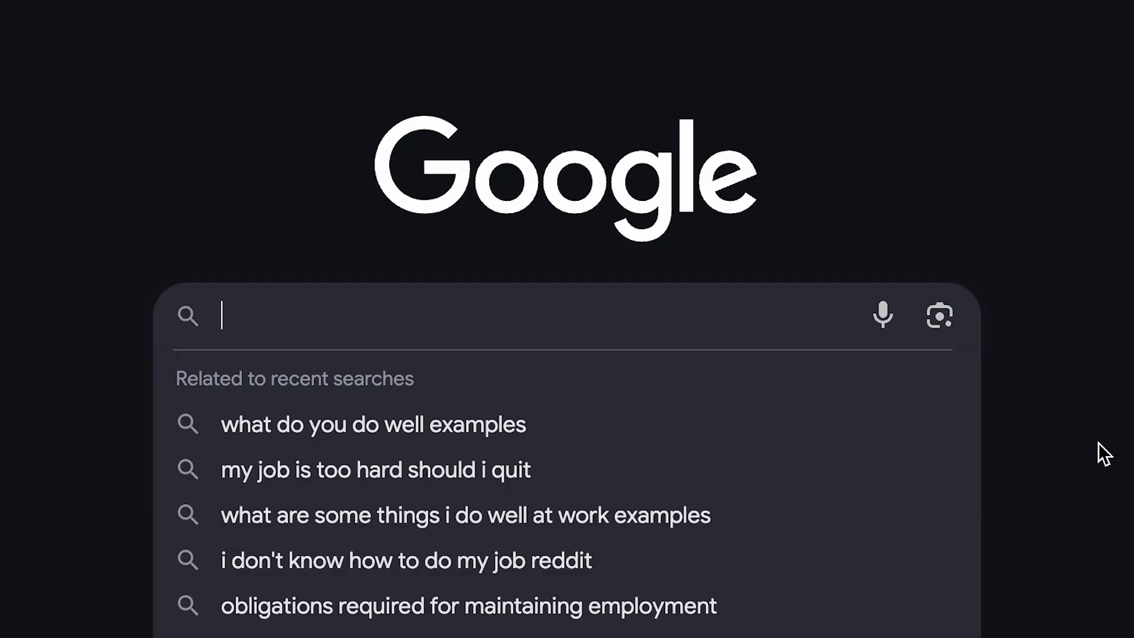
# Search for 'What does a Growth Marketer do'.
pyautogui.write('What does a Growth Marketer do')
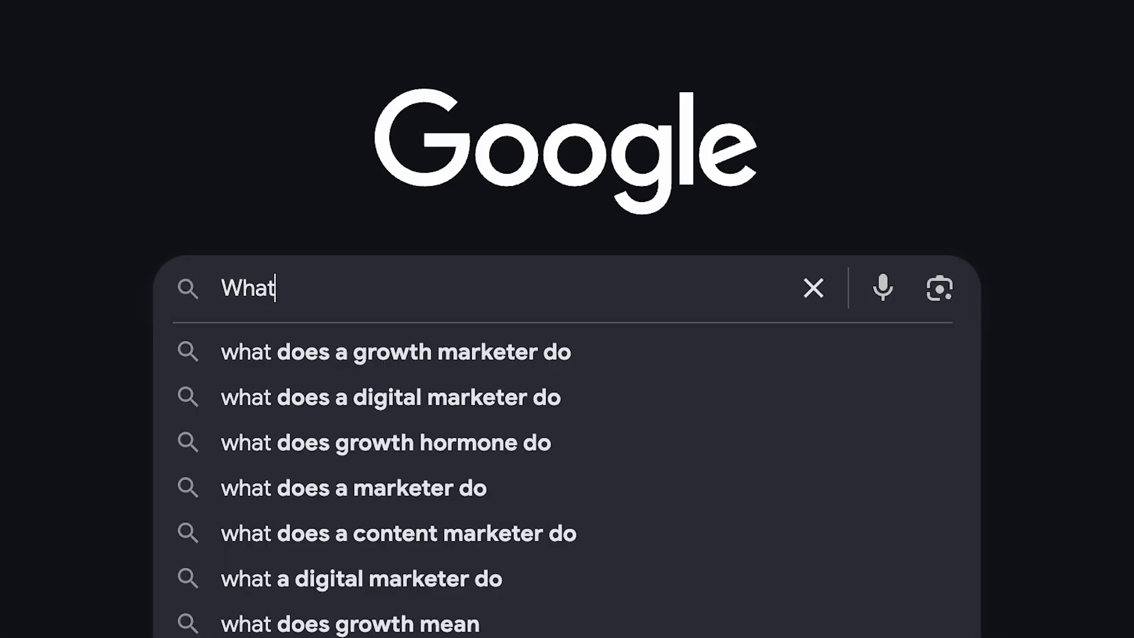
# Ask the chatbot to build a website, then create and name a new Activepieces folder ('…ret Proj').
pyautogui.write('is an inbound form?')
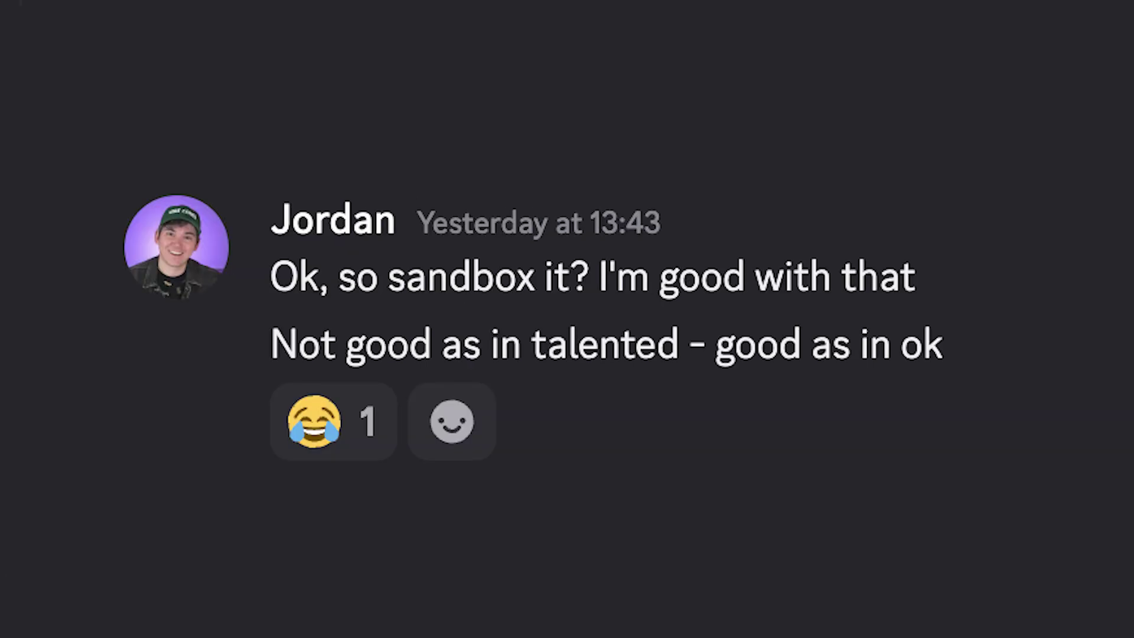
pyautogui.write('Yo can u build me a we')
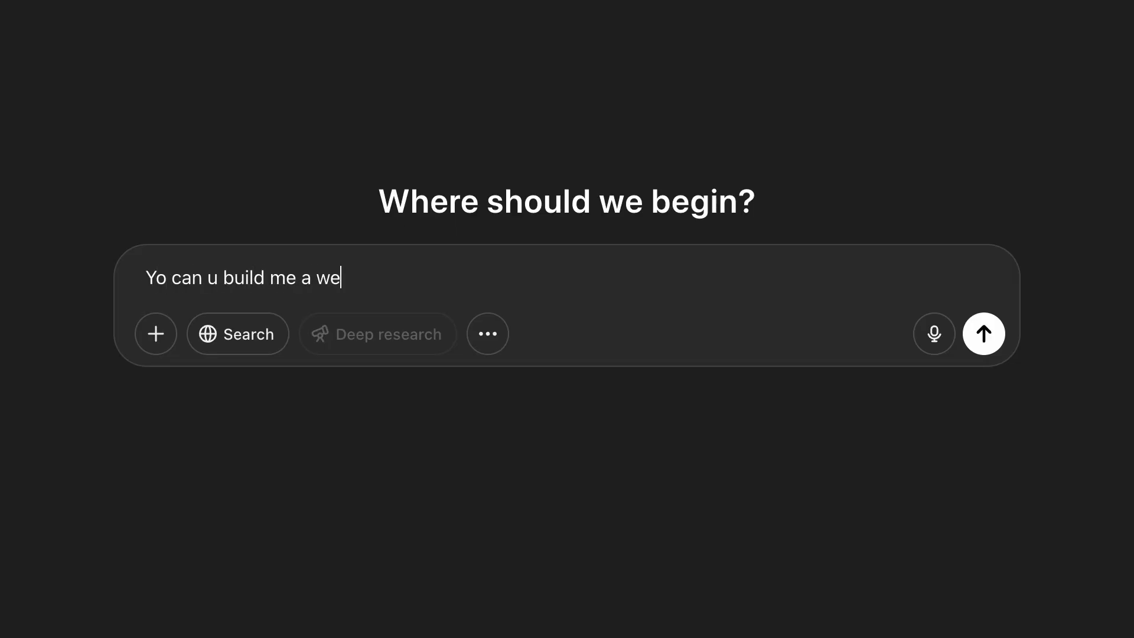
pyautogui.write('bsite lol')
pyautogui.press('Return')
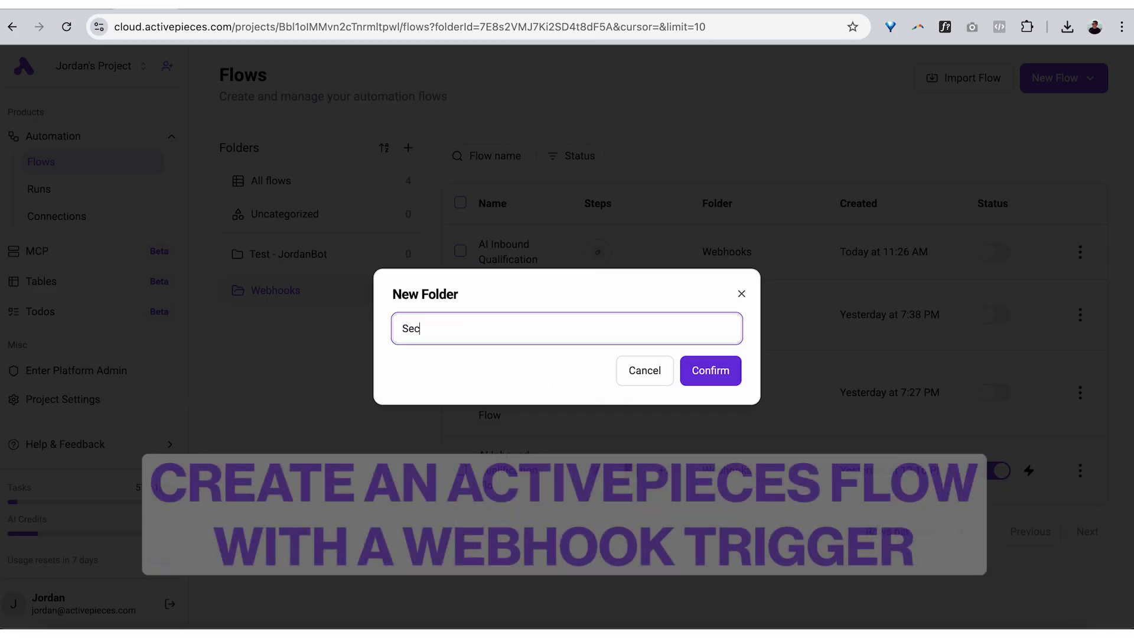
pyautogui.write('ret Proj')
pyautogui.press('Return')
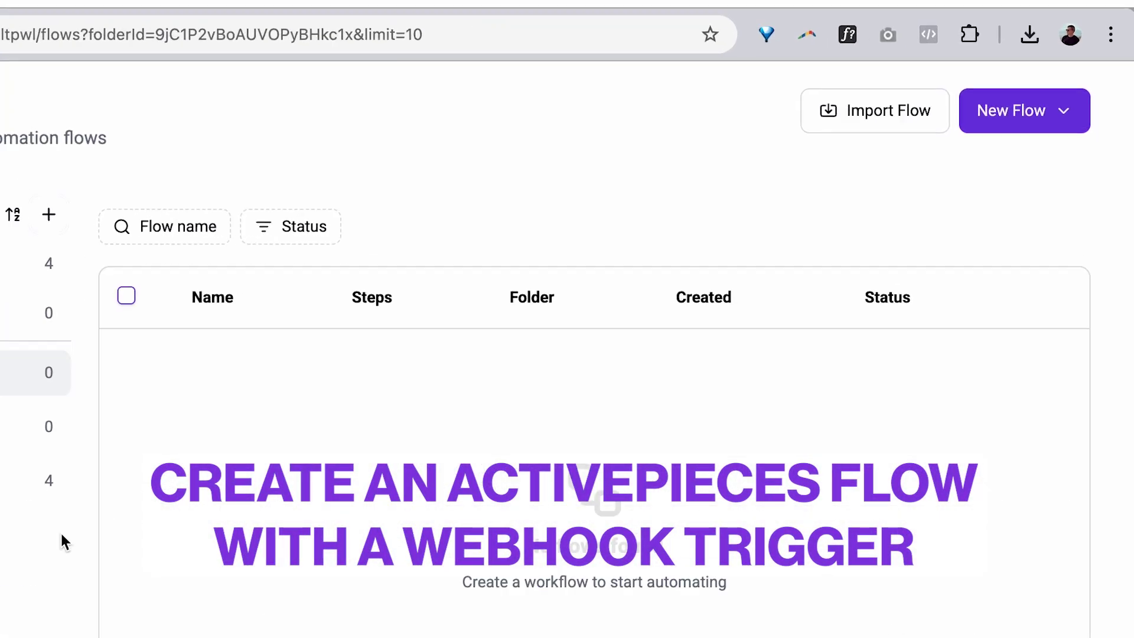
# Build a new flow from scratch with a Webhook Catch Webhook trigger; begin drafting the website prompt.
pyautogui.click(1005, 186)
pyautogui.click(883, 248)
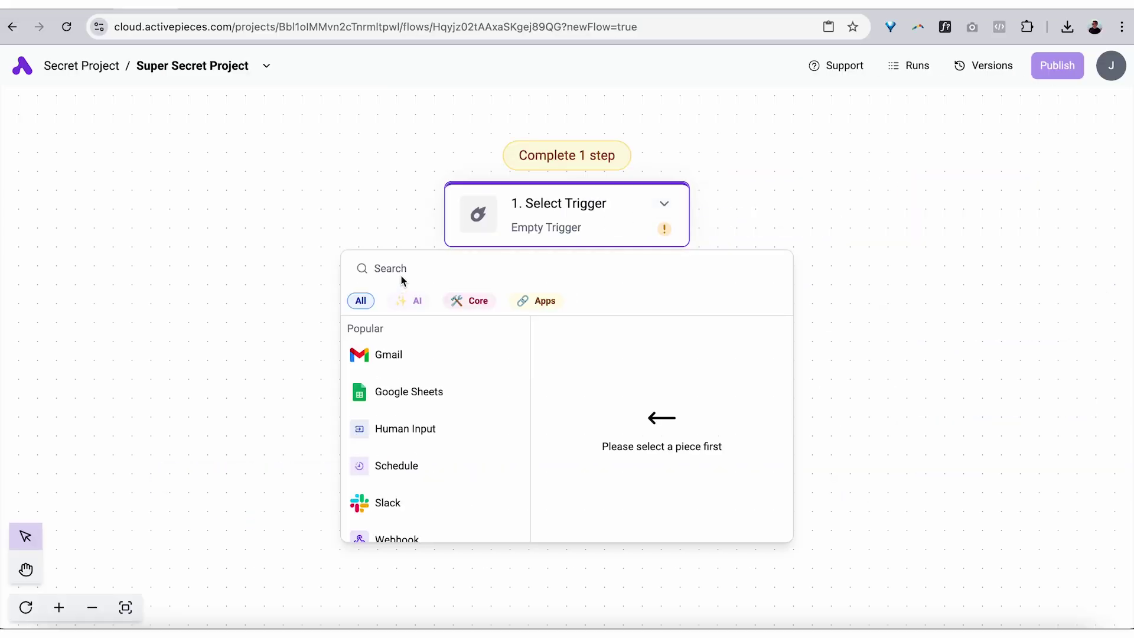
pyautogui.scroll(-2, 449, 484)
pyautogui.moveTo(432, 486)
pyautogui.click(628, 348)
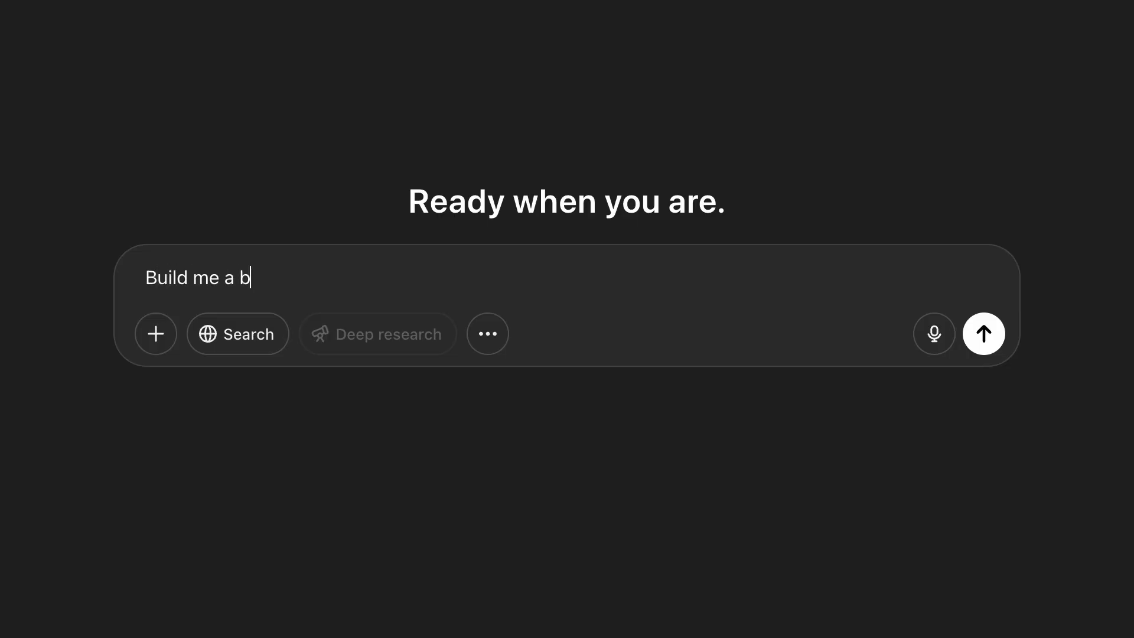
pyautogui.write('asic but good looking website for my new company Vibe Code Enterprises.')
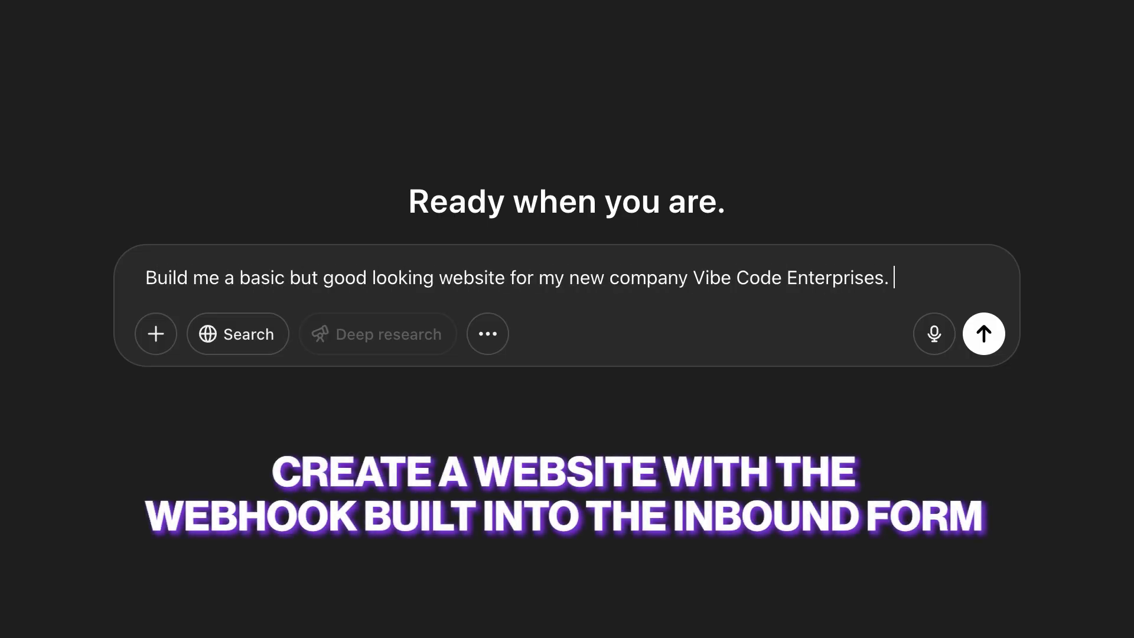
pyautogui.write(' The website should just be an infor')
# Have the website prompt send form submissions to the pasted Activepieces webhook URL.
pyautogui.press('BackSpace')
pyautogui.press('BackSpace')
pyautogui.press('BackSpace')
pyautogui.write('bon')
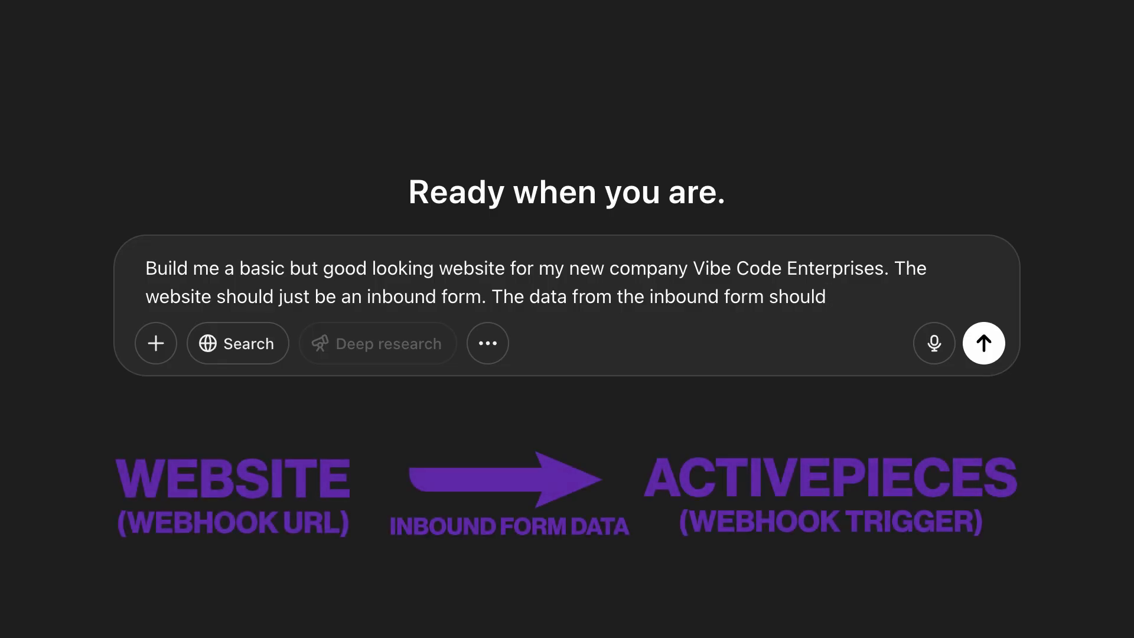
pyautogui.write('be sent to this Webhook in Activepieces whenever someone completes the form.')
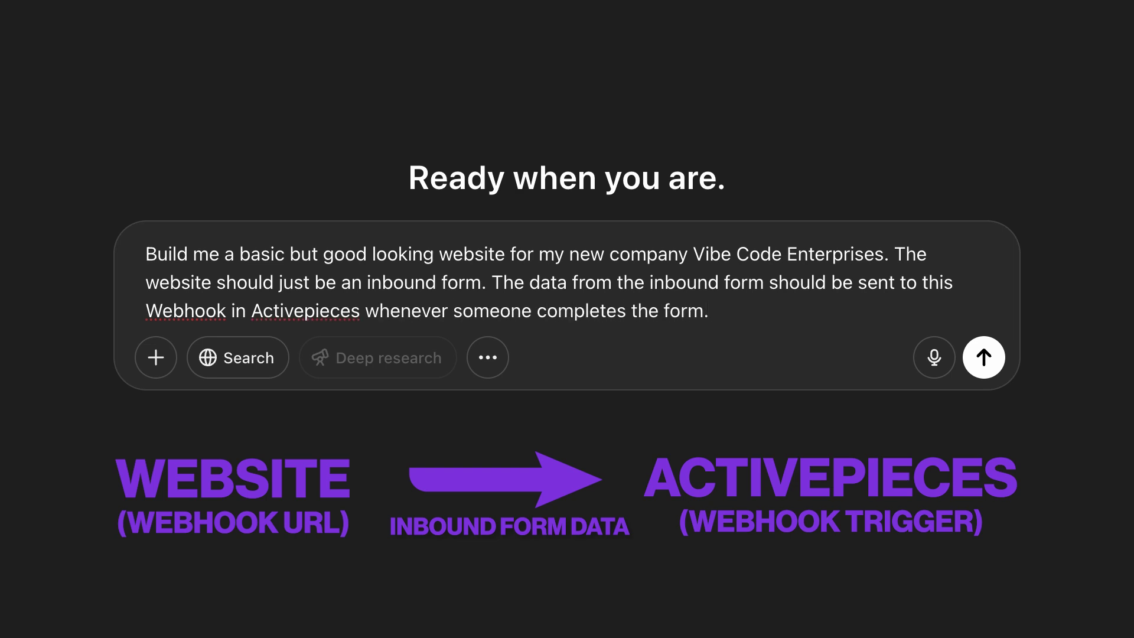
pyautogui.press('BackSpace')
pyautogui.write(':')
pyautogui.hotkey('shift', 'Return')
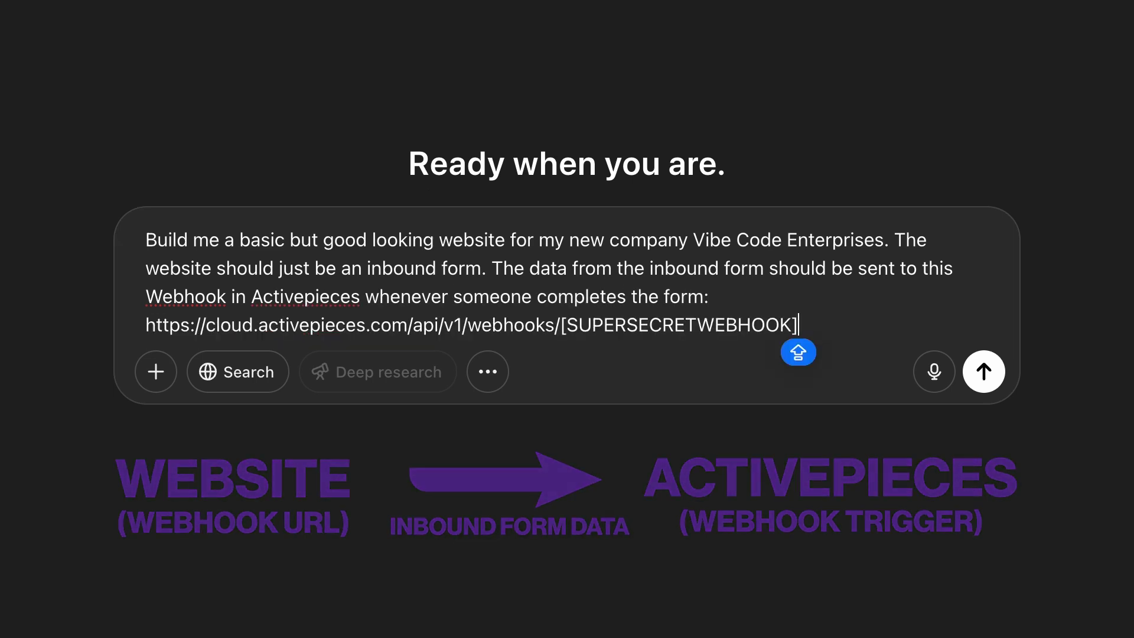
pyautogui.hotkey('shift', 'Return')
pyautogui.hotkey('shift', 'Return')
# List the form fields Name, Email, Company and Message in the prompt.
pyautogui.write('Include these fields in the form:')
pyautogui.hotkey('shift', 'Return')
pyautogui.write('Name:')
pyautogui.hotkey('shift', 'Return')
pyautogui.write('Email:')
pyautogui.hotkey('shift', 'Return')
pyautogui.write('Company:')
pyautogui.hotkey('shift', 'Return')
pyautogui.write('Message:')
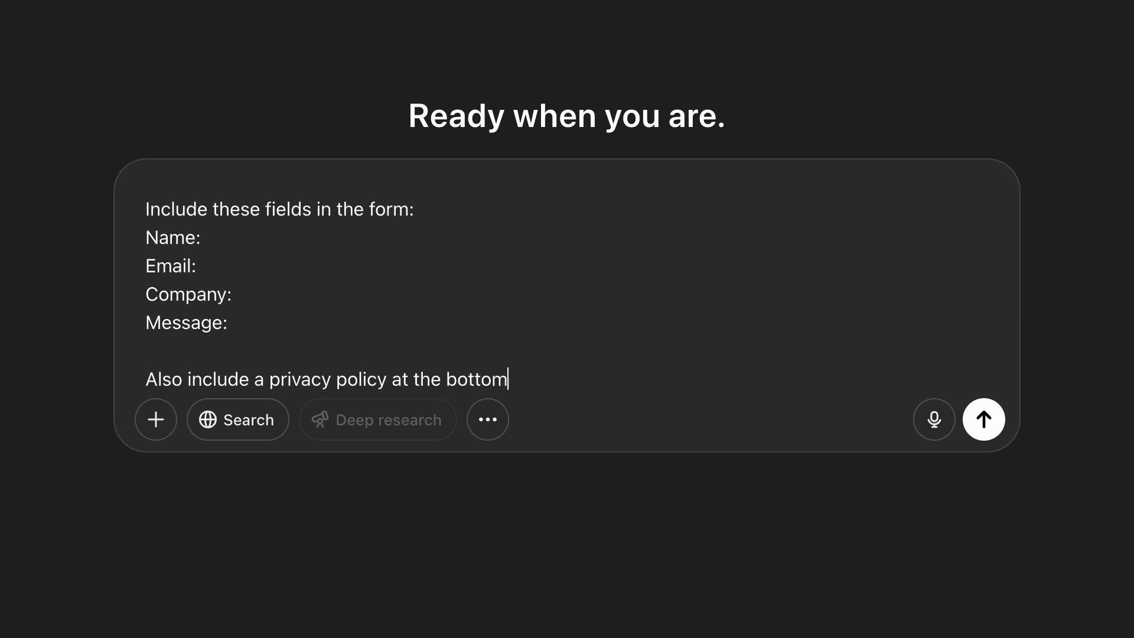
pyautogui.hotkey('shift', 'Return')
pyautogui.hotkey('shift', 'Return')
pyautogui.write('Oh and use the attached photo of me for the website.')
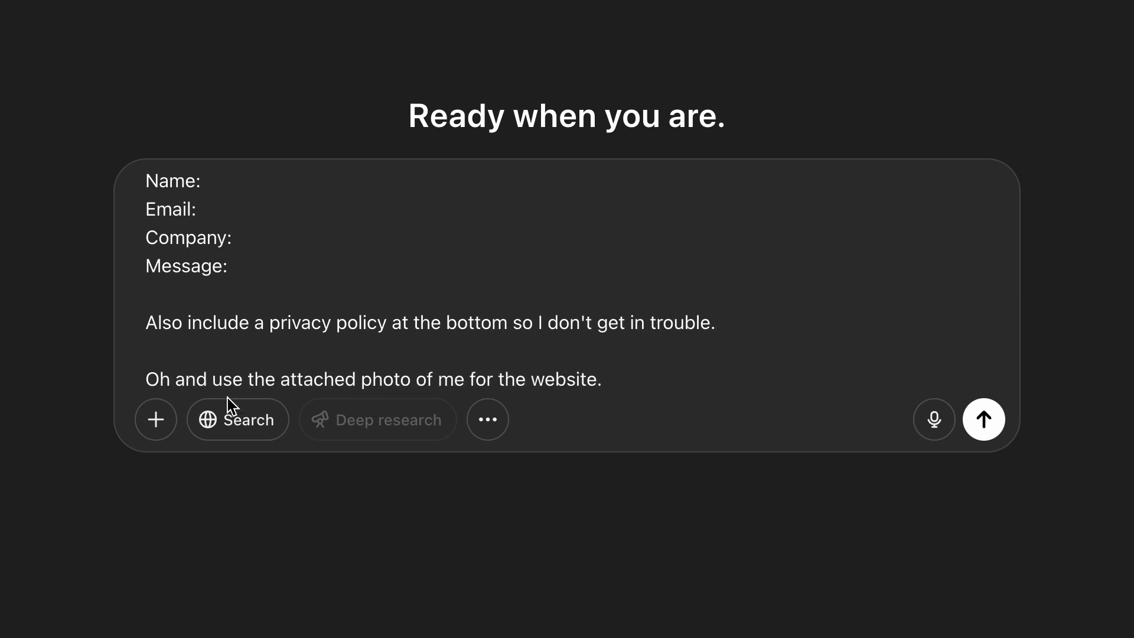
# Attach a photo, get a Netlify-ready zip of the site, and deploy it to Netlify.
pyautogui.click(156, 419)
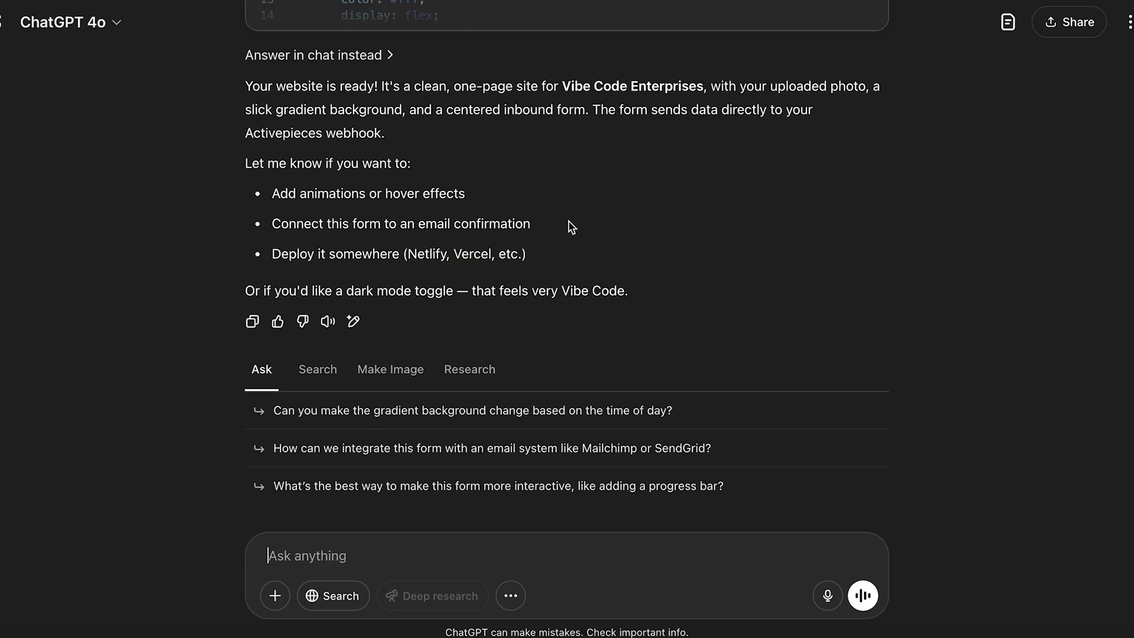
pyautogui.write("That's nice")
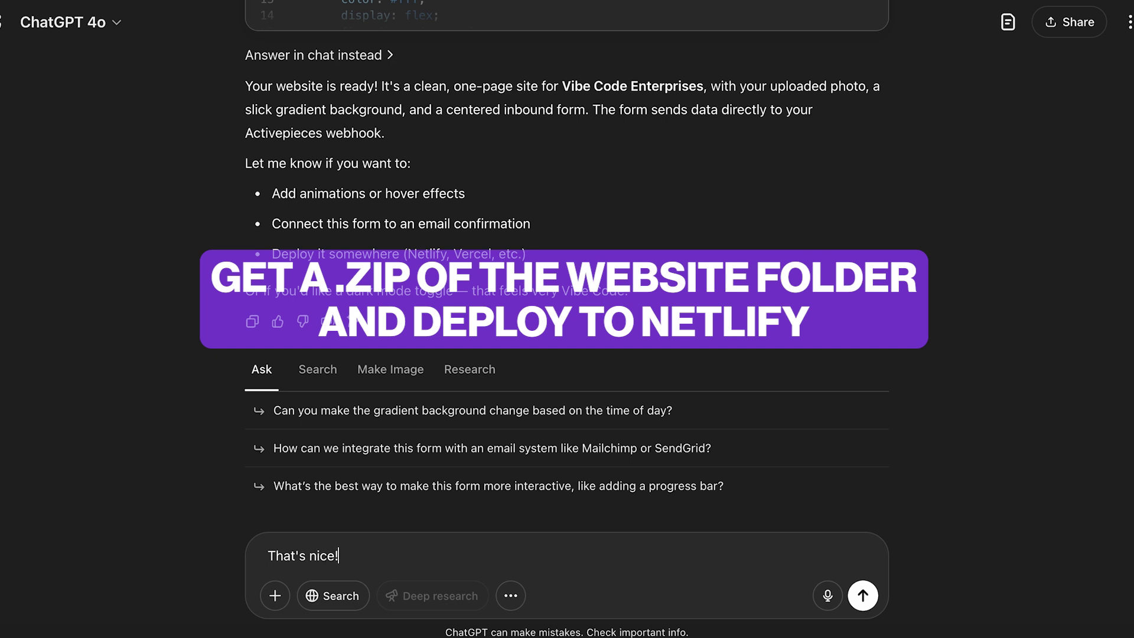
pyautogui.write('! Give me a zip file with a folder that I can drop into Netlify.')
pyautogui.click(862, 595)
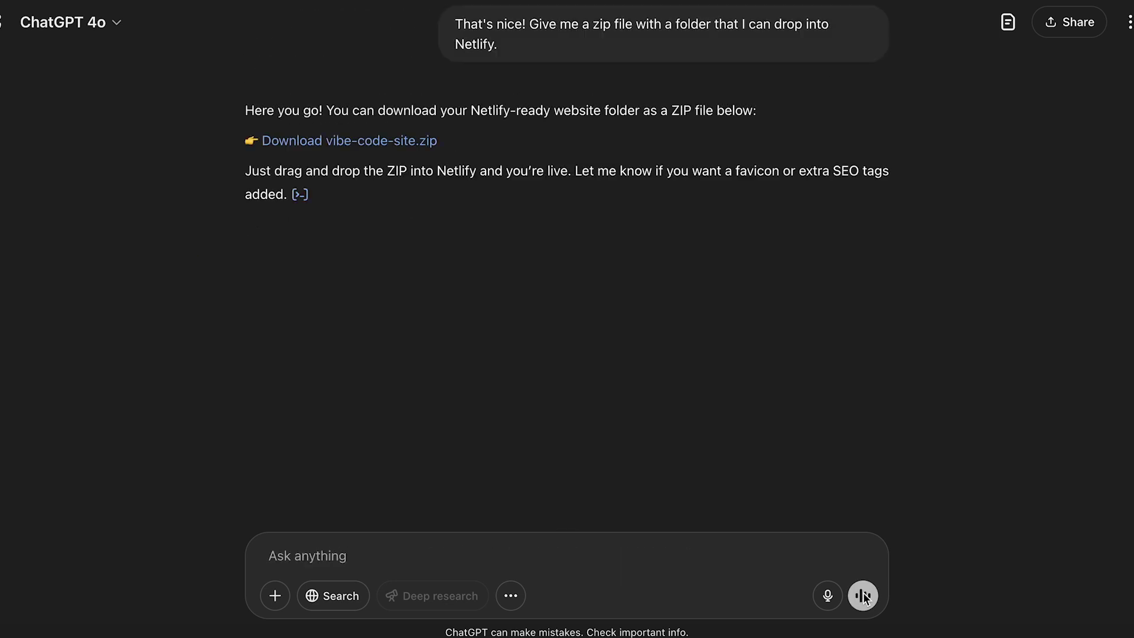
pyautogui.click(397, 141)
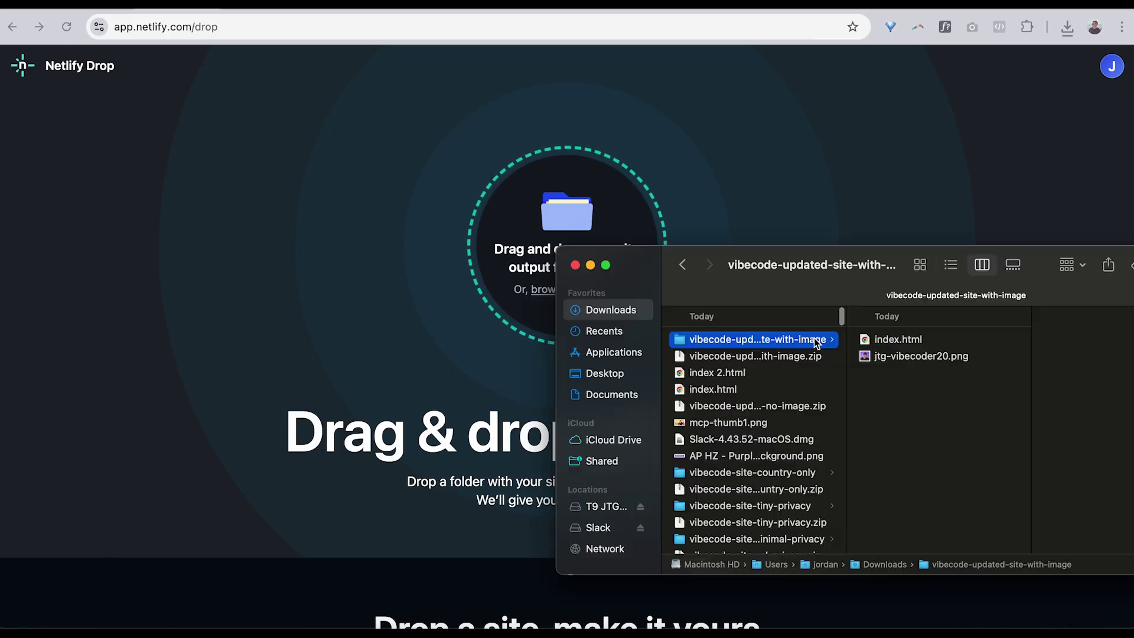
pyautogui.moveTo(814, 338); pyautogui.dragTo(608, 204)
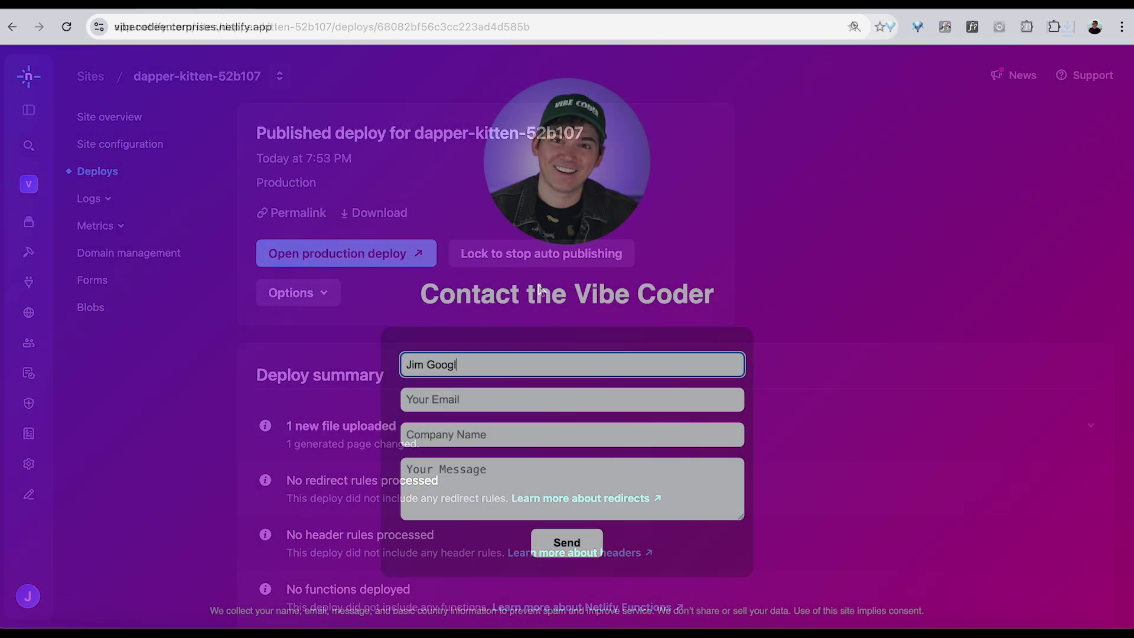
# Submit a test inquiry with a name, email, company Google and message 'Hey Vibe Code Enterprises!'.
pyautogui.write('e')
pyautogui.press('Tab')
pyautogui.press('Tab')
pyautogui.write('Google')
pyautogui.press('Tab')
pyautogui.write('Hey Vibe Code Enterprises!')
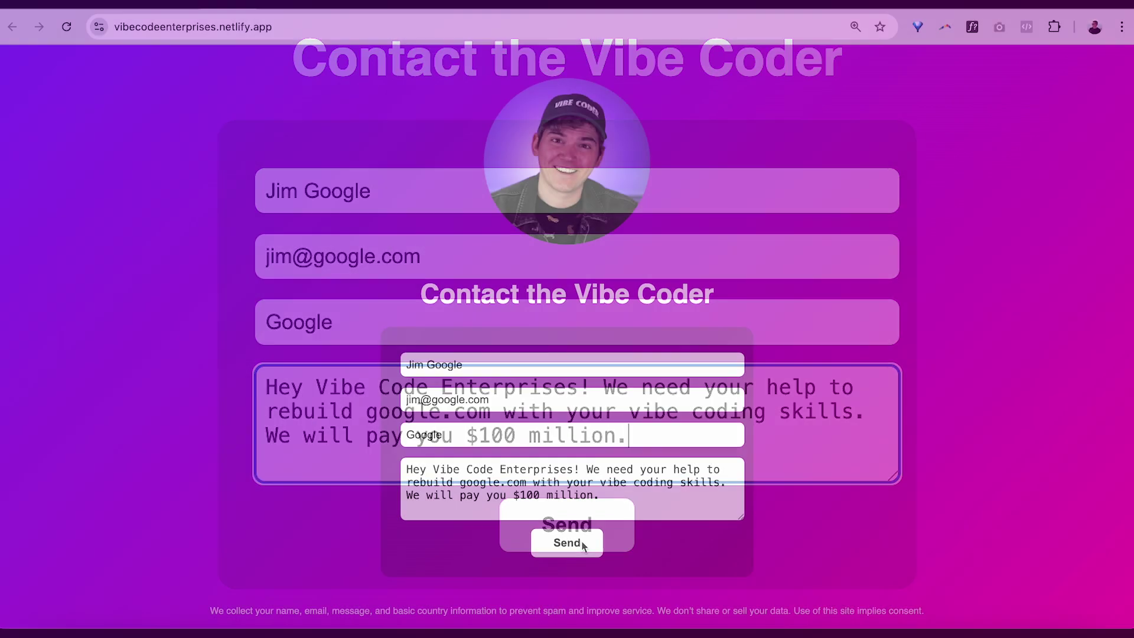
pyautogui.click(595, 529)
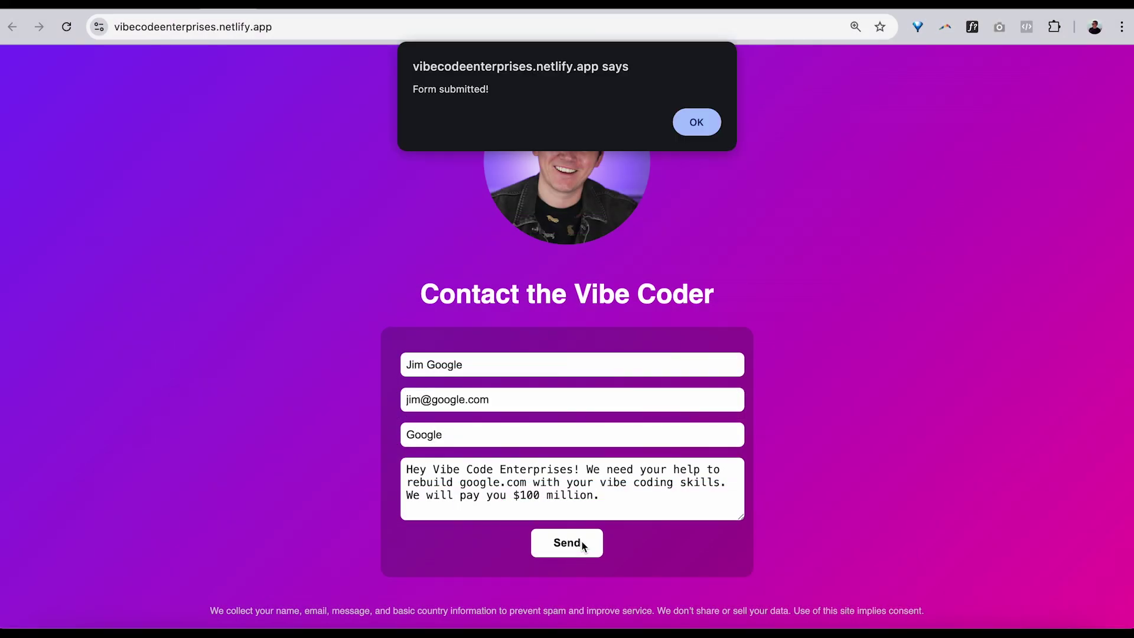
pyautogui.click(697, 123)
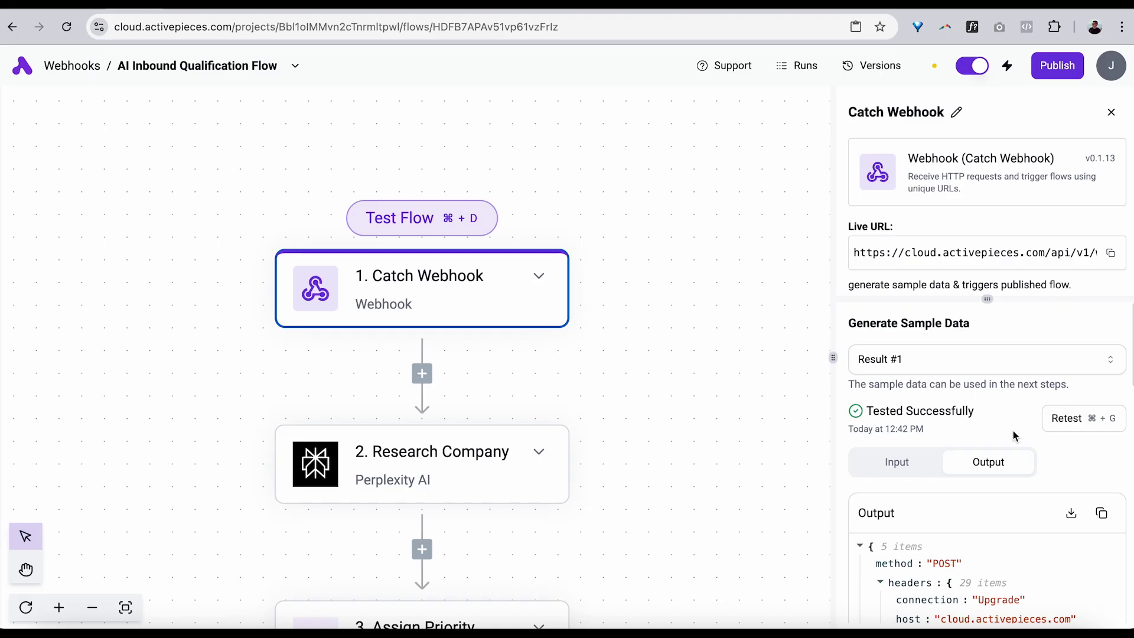
# Scroll to the Catch Webhook body fields and highlight the lead's message value.
pyautogui.scroll(-3, 1066, 471)
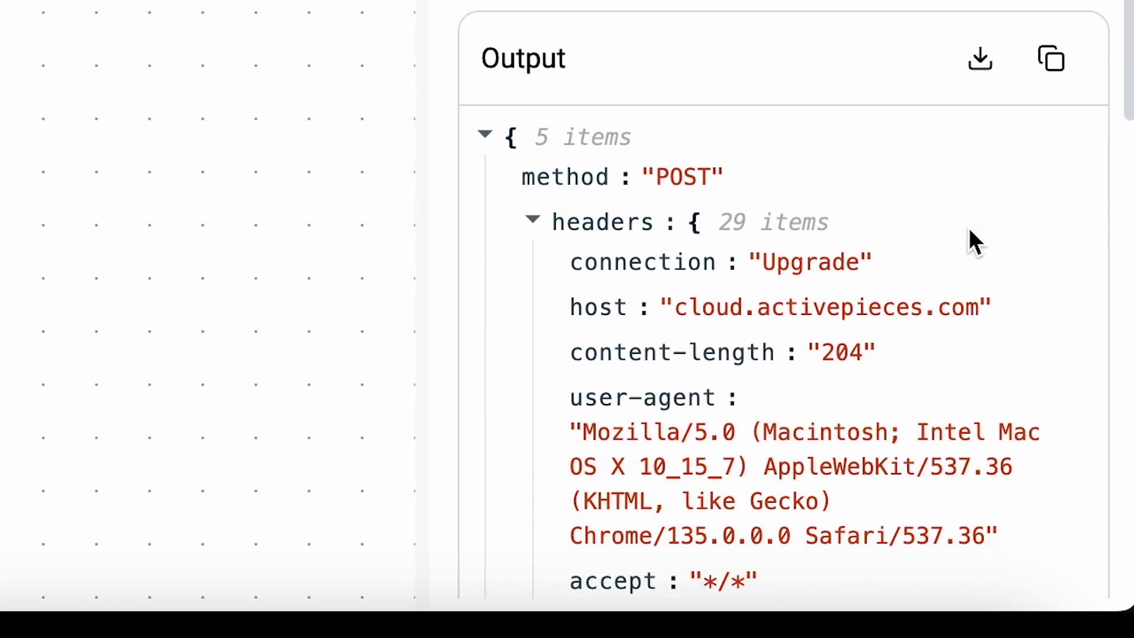
pyautogui.scroll(-10, 969, 228)
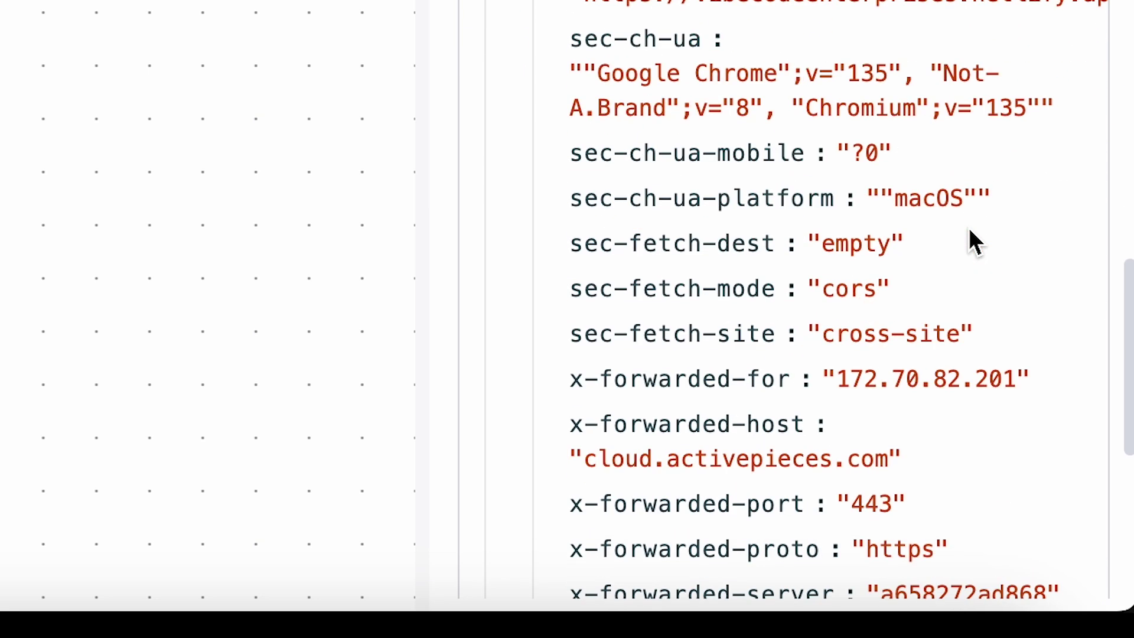
pyautogui.scroll(-10, 969, 228)
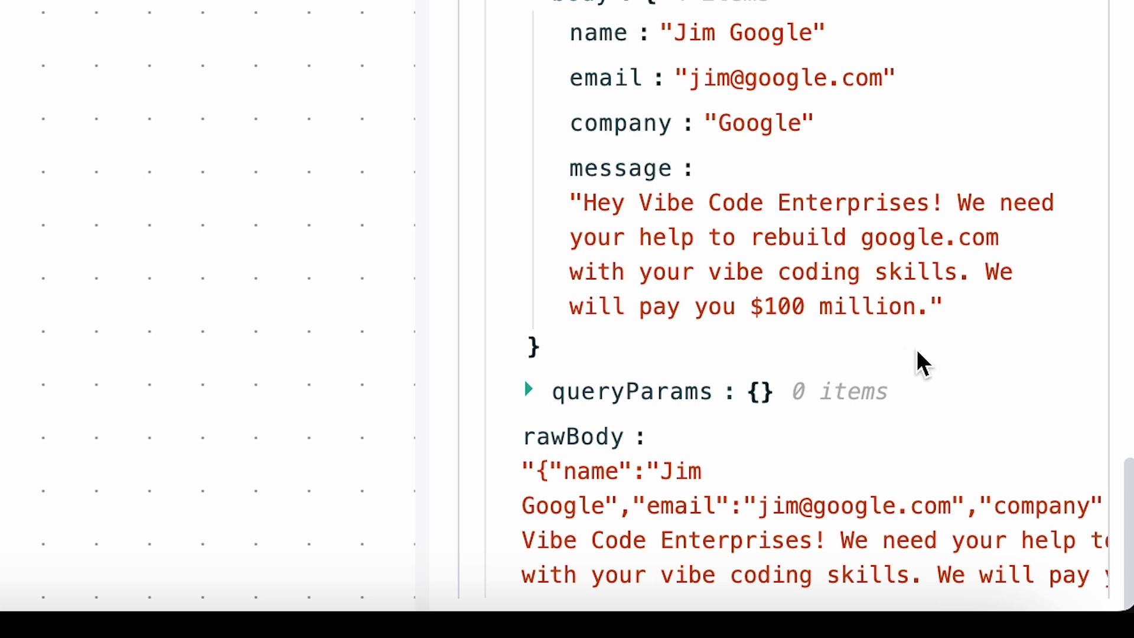
pyautogui.moveTo(945, 319); pyautogui.dragTo(562, 215)
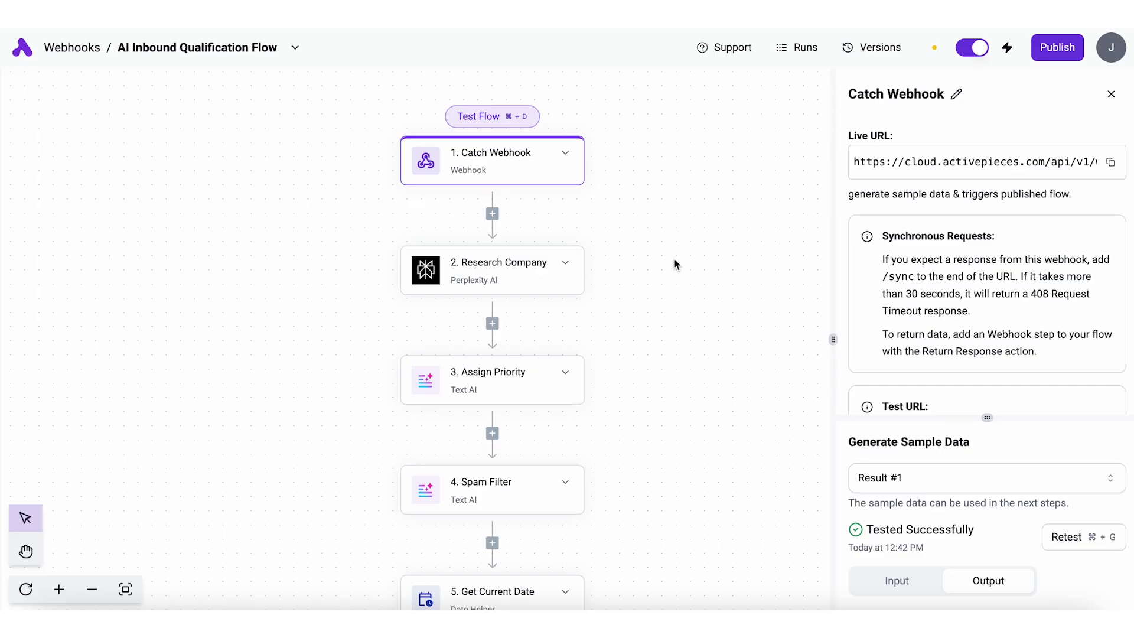
pyautogui.scroll(-5, 677, 264)
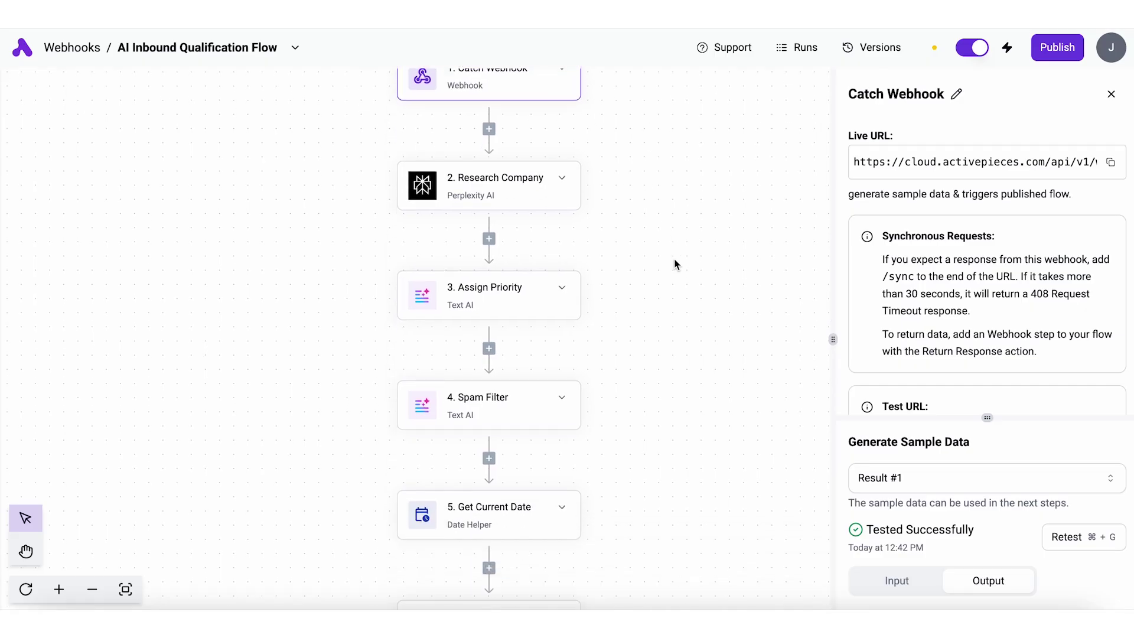
pyautogui.scroll(-7, 676, 264)
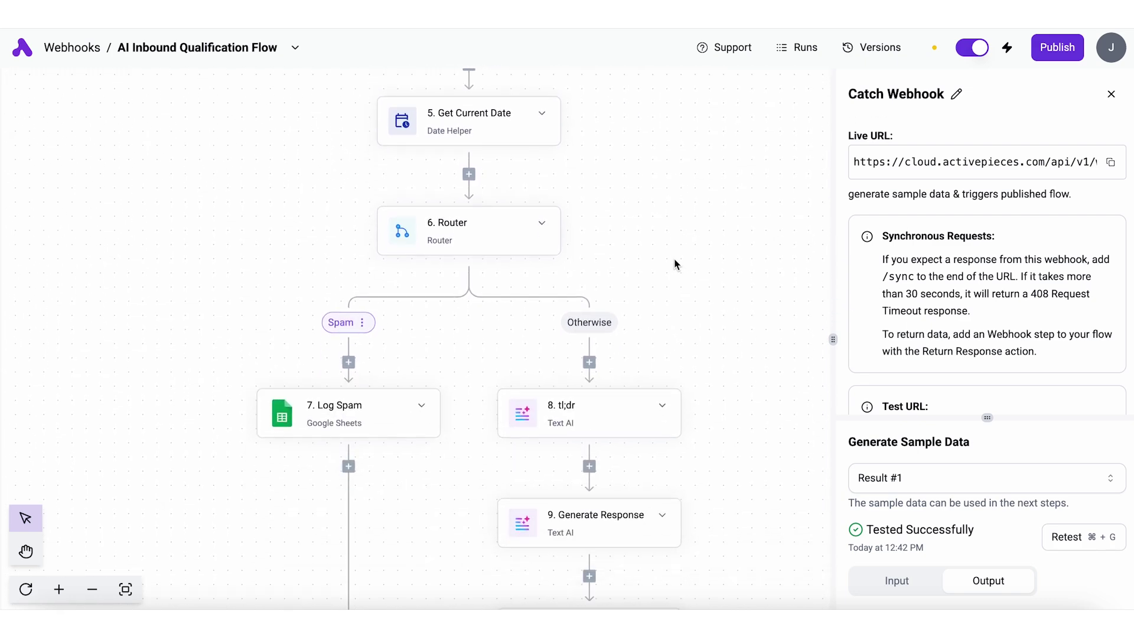
pyautogui.scroll(-6, 731, 357)
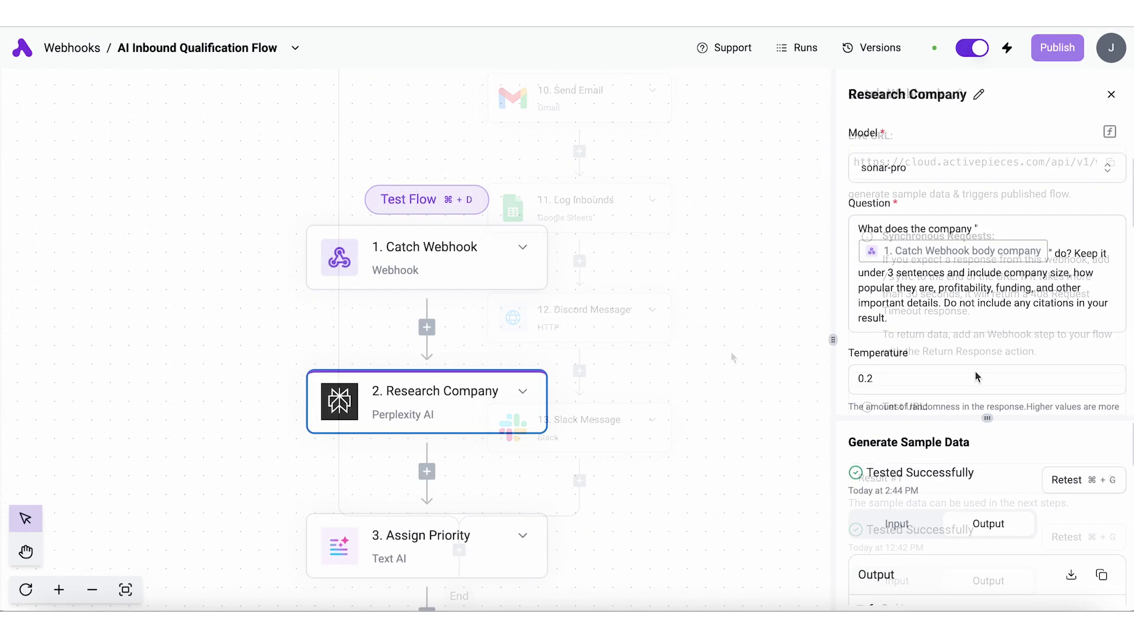
# Review and highlight the Research Company step's test output.
pyautogui.click(924, 307)
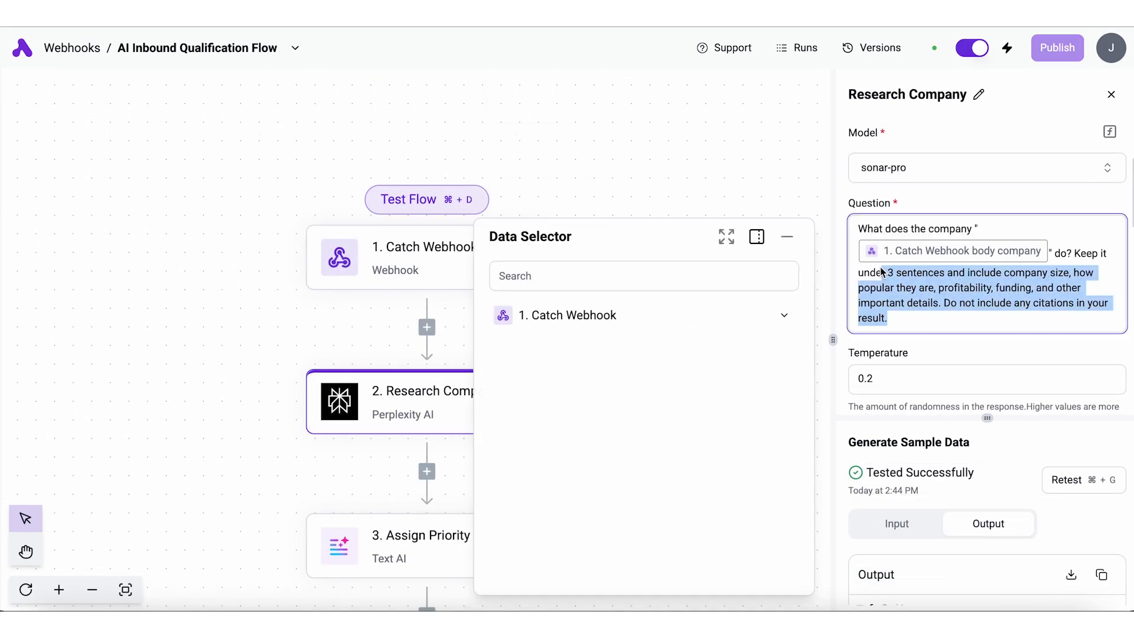
pyautogui.scroll(-4, 856, 423)
pyautogui.tripleClick(854, 363)
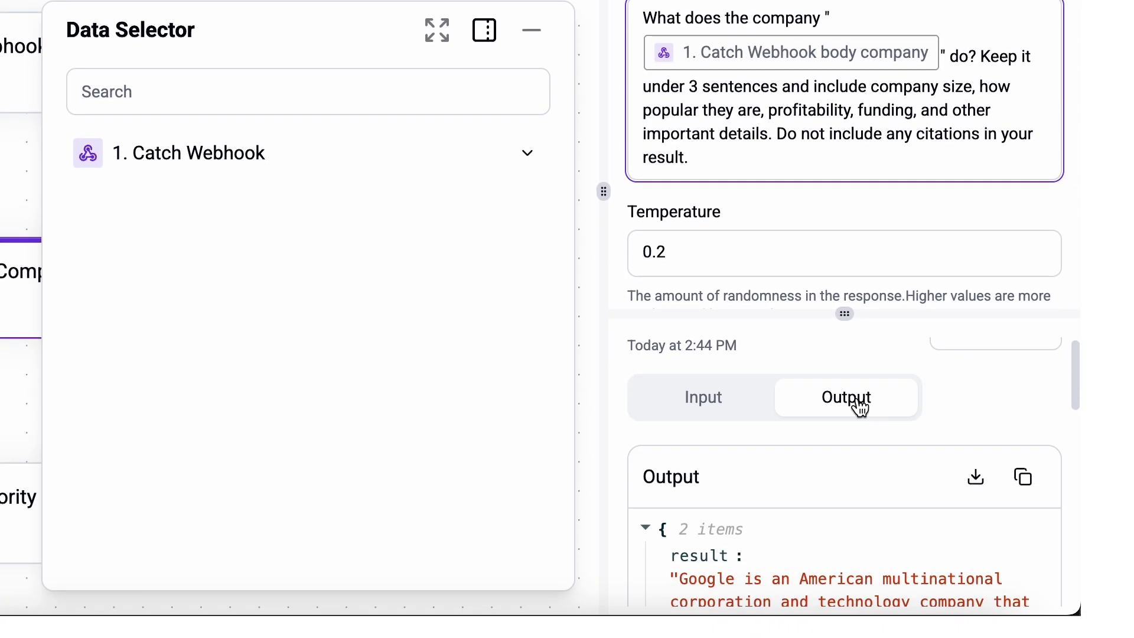
pyautogui.scroll(-5, 909, 423)
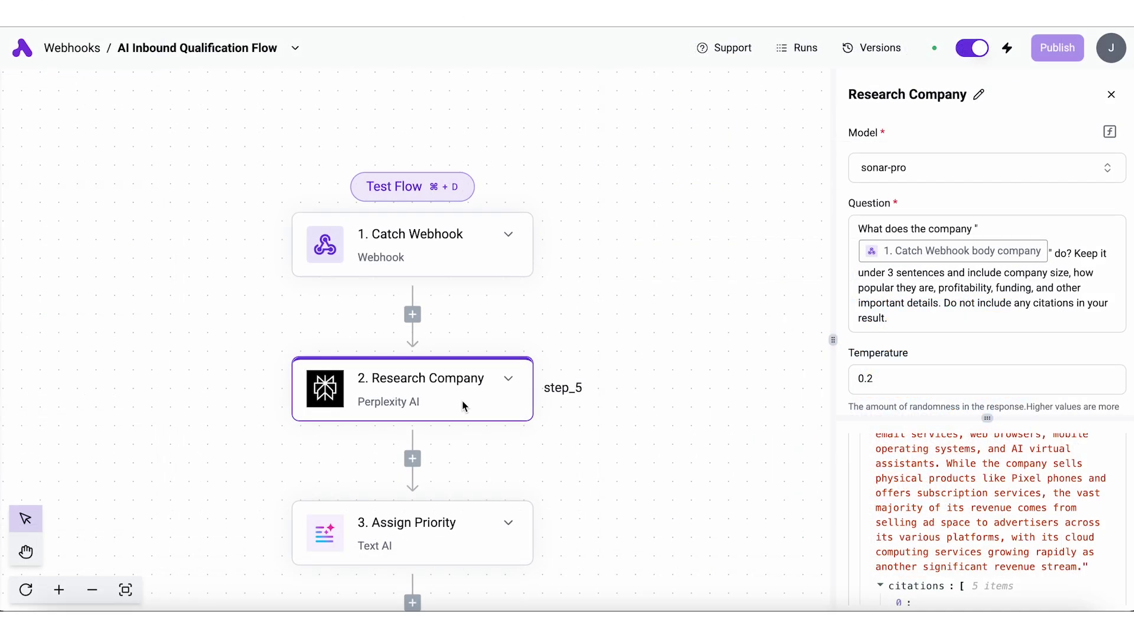
pyautogui.scroll(-3, 462, 405)
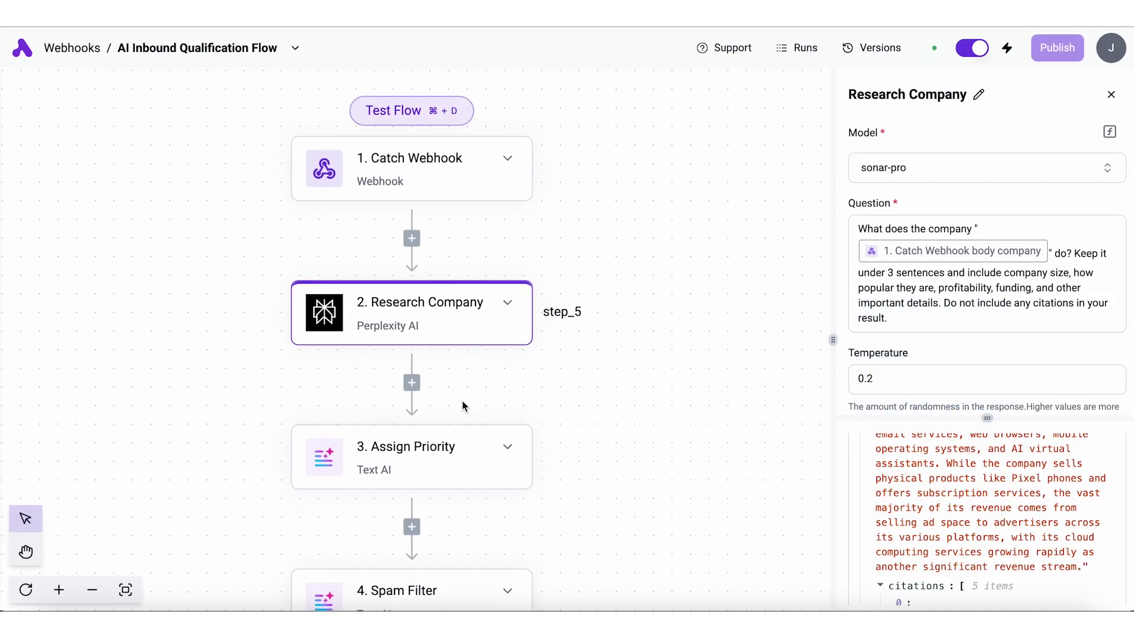
# Review the Assign Priority prompt and its 🔥Flaming Hot🔥 test output.
pyautogui.click(422, 458)
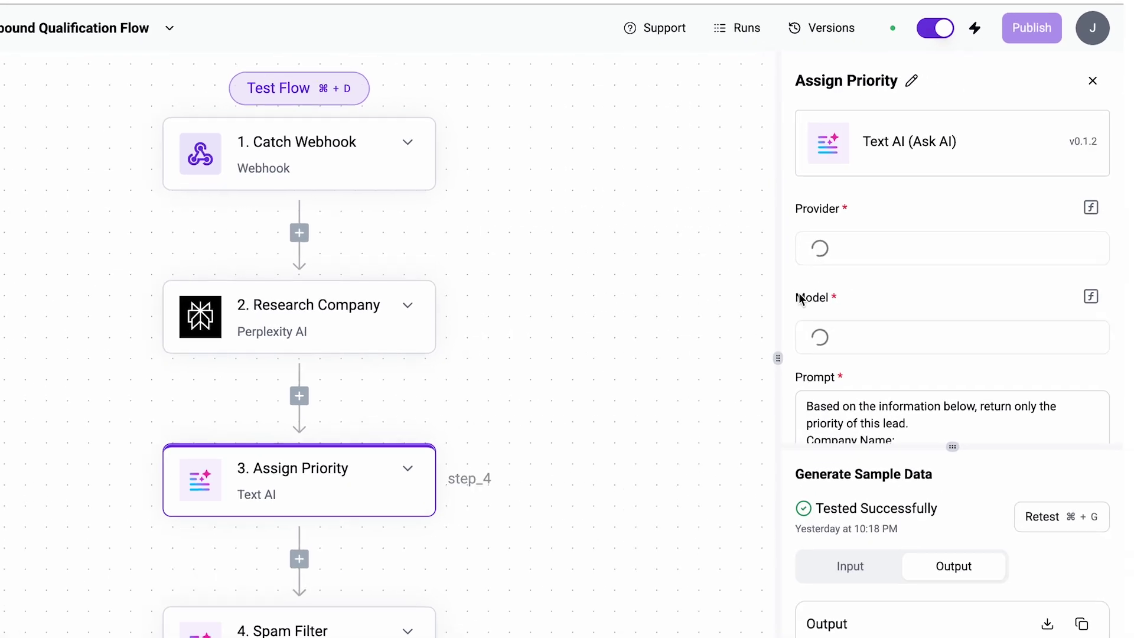
pyautogui.scroll(-4, 824, 331)
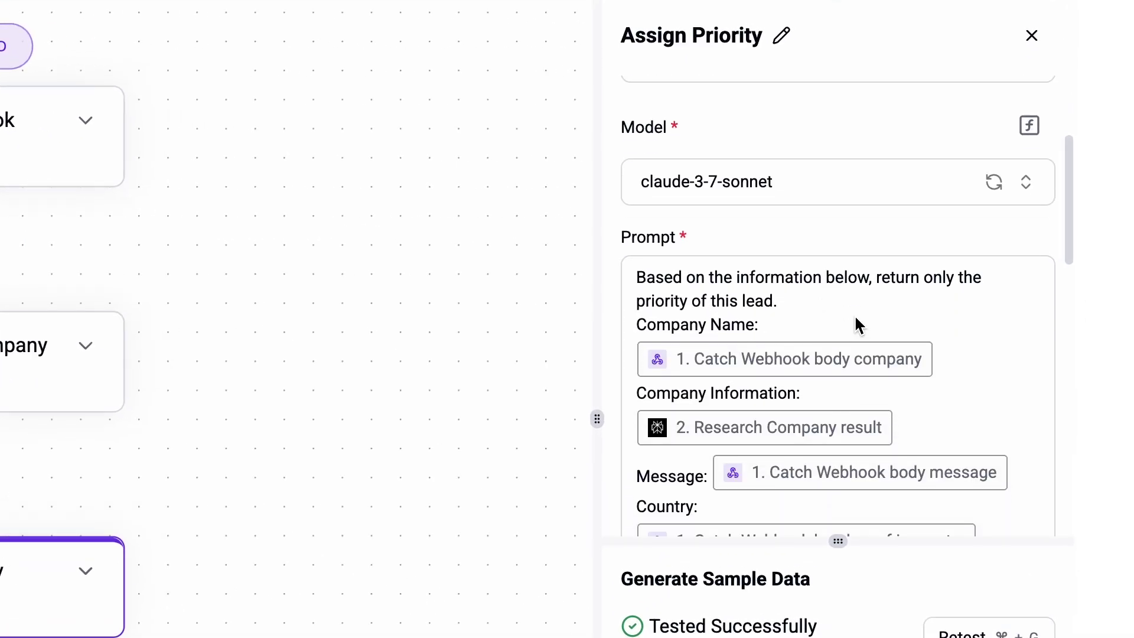
pyautogui.scroll(-2, 889, 406)
pyautogui.scroll(-10, 889, 405)
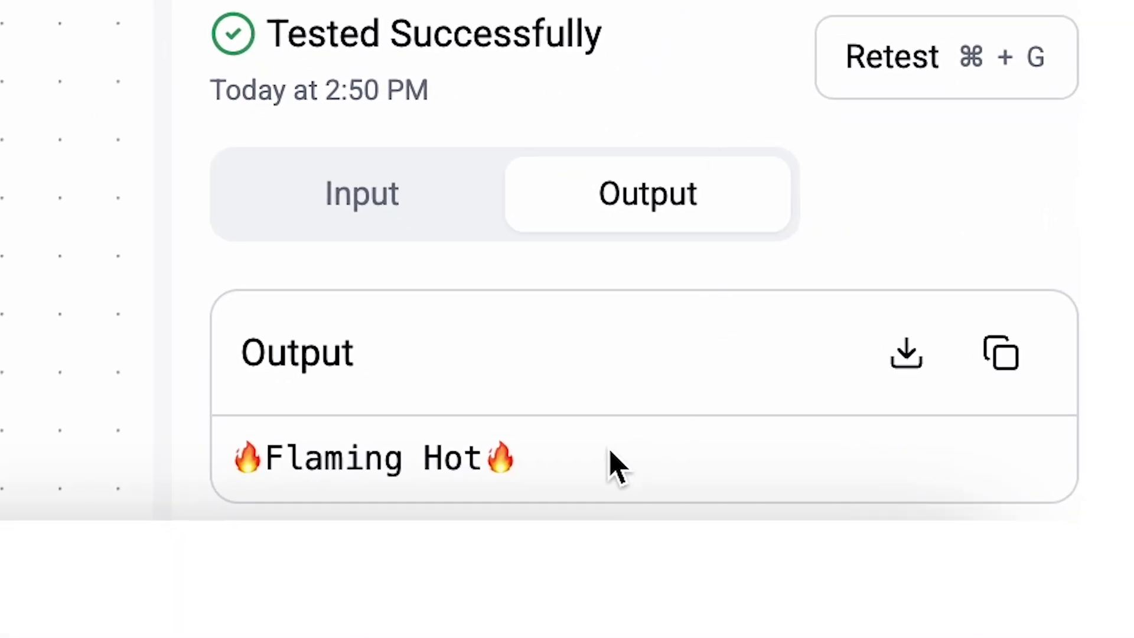
pyautogui.scroll(-5, 607, 435)
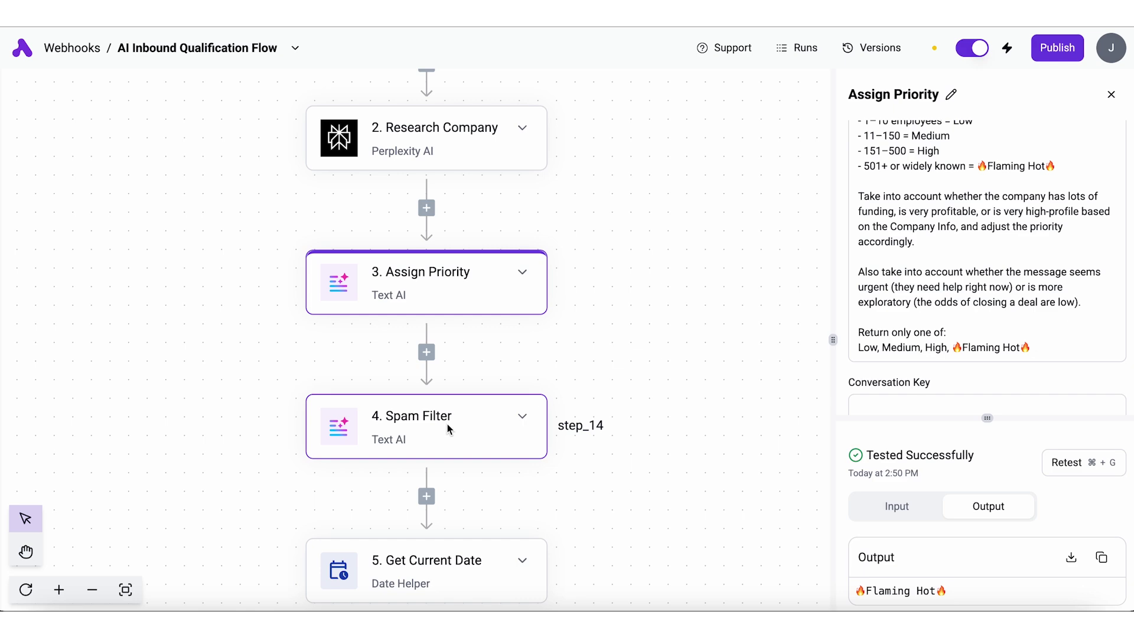
pyautogui.click(448, 430)
# Review the Spam Filter and Get Current Date step settings.
pyautogui.scroll(-5, 958, 354)
pyautogui.scroll(-3, 797, 449)
pyautogui.click(64, 335)
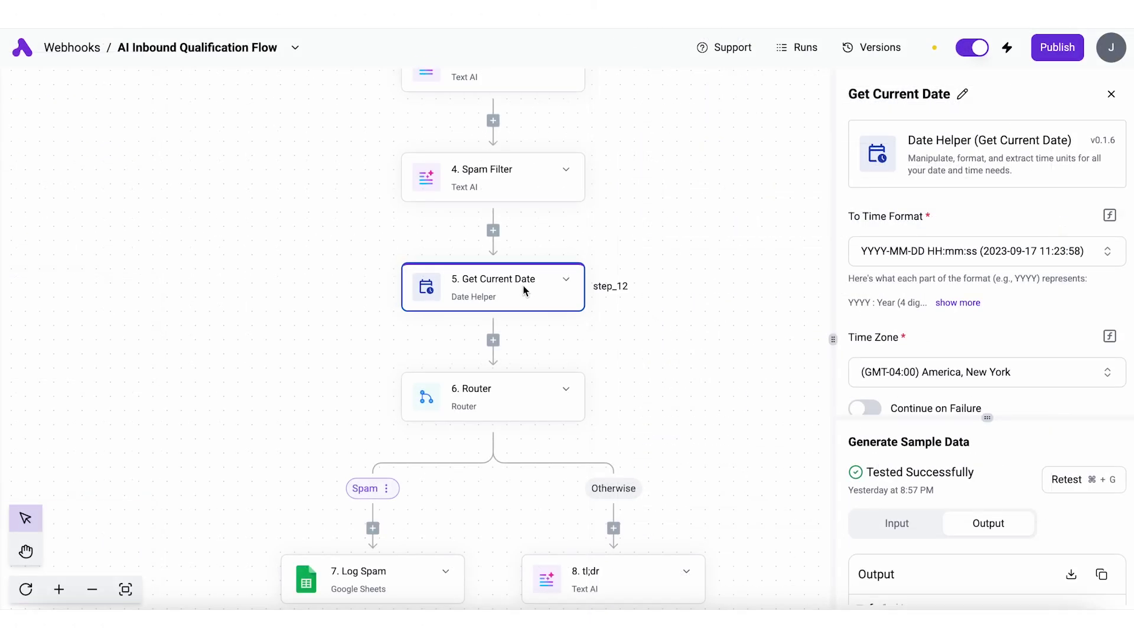
pyautogui.scroll(-4, 643, 352)
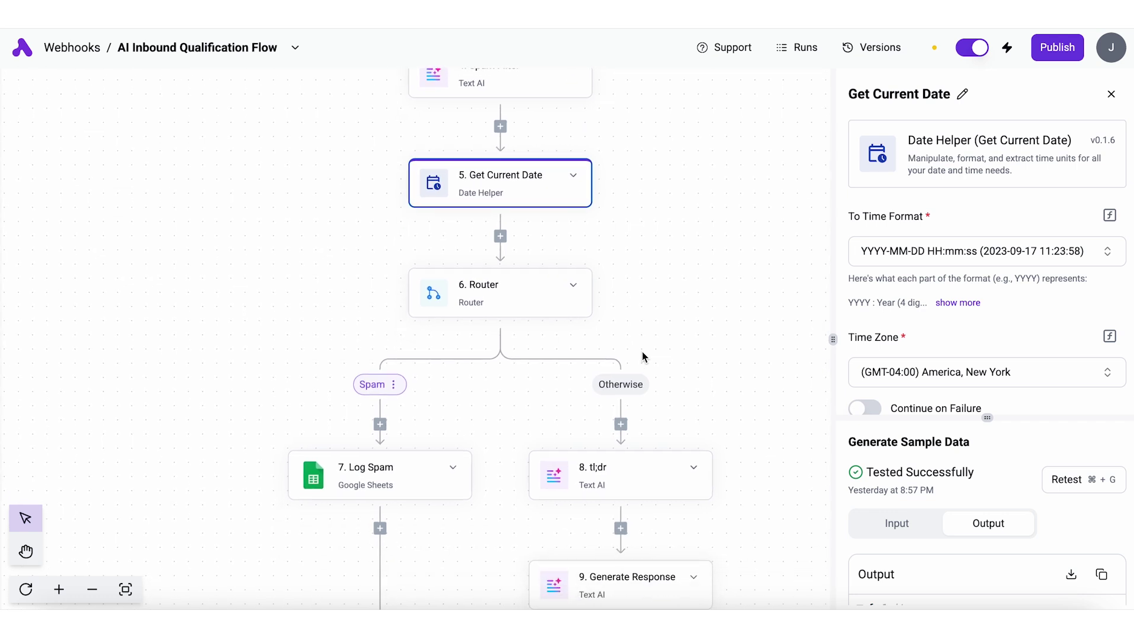
# Inspect the Router's Spam branch condition on the Spam Filter result.
pyautogui.click(517, 261)
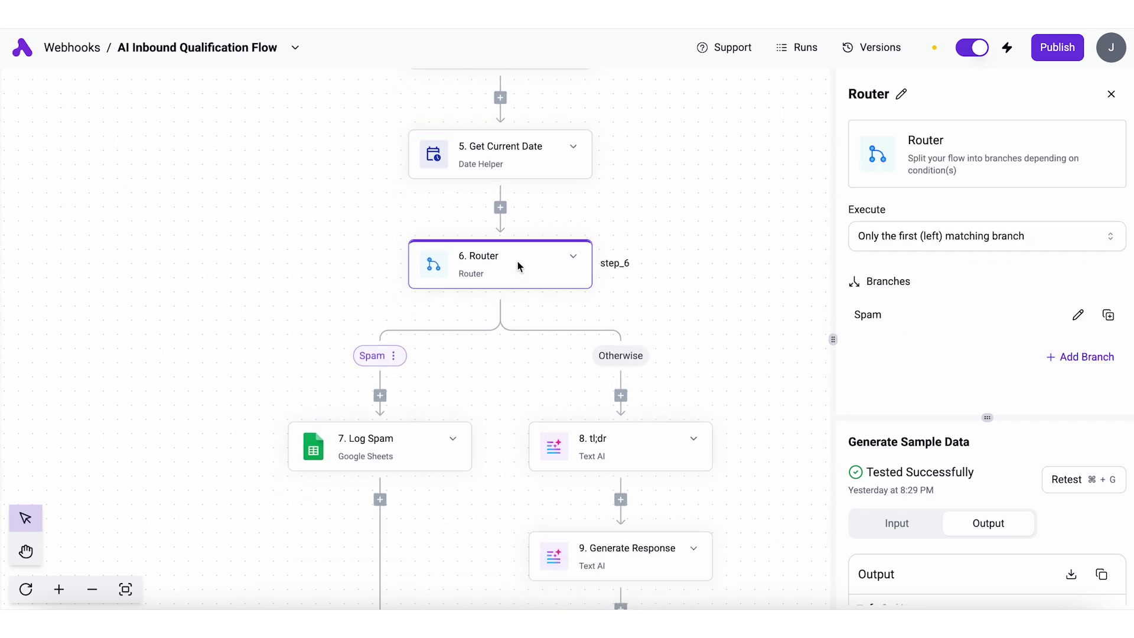
pyautogui.click(963, 311)
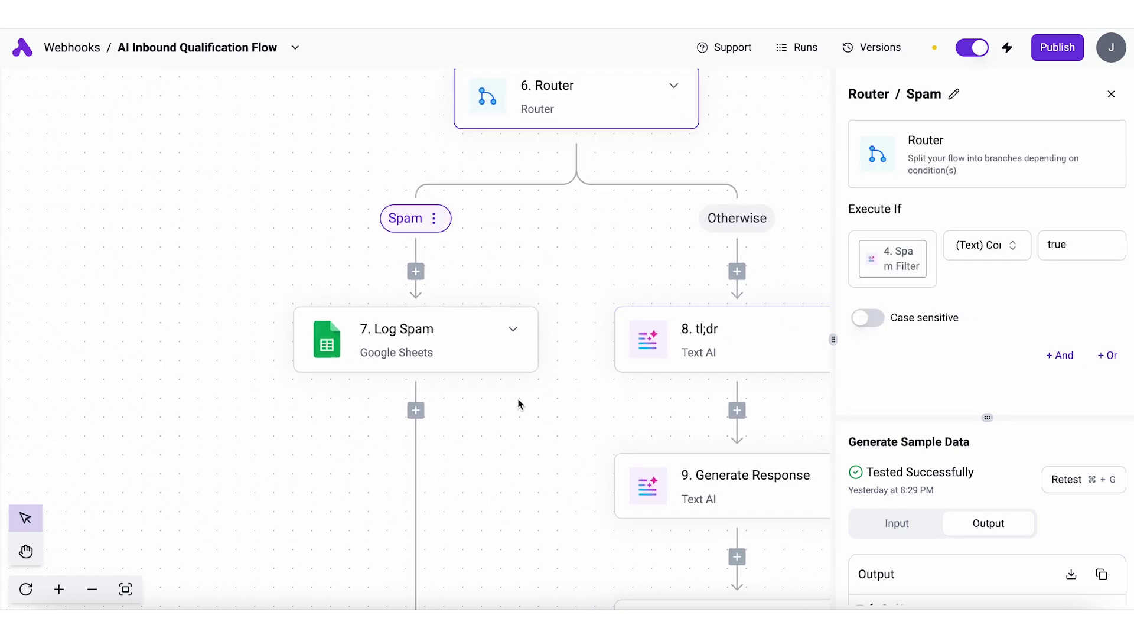
pyautogui.hscroll(3, 518, 404)
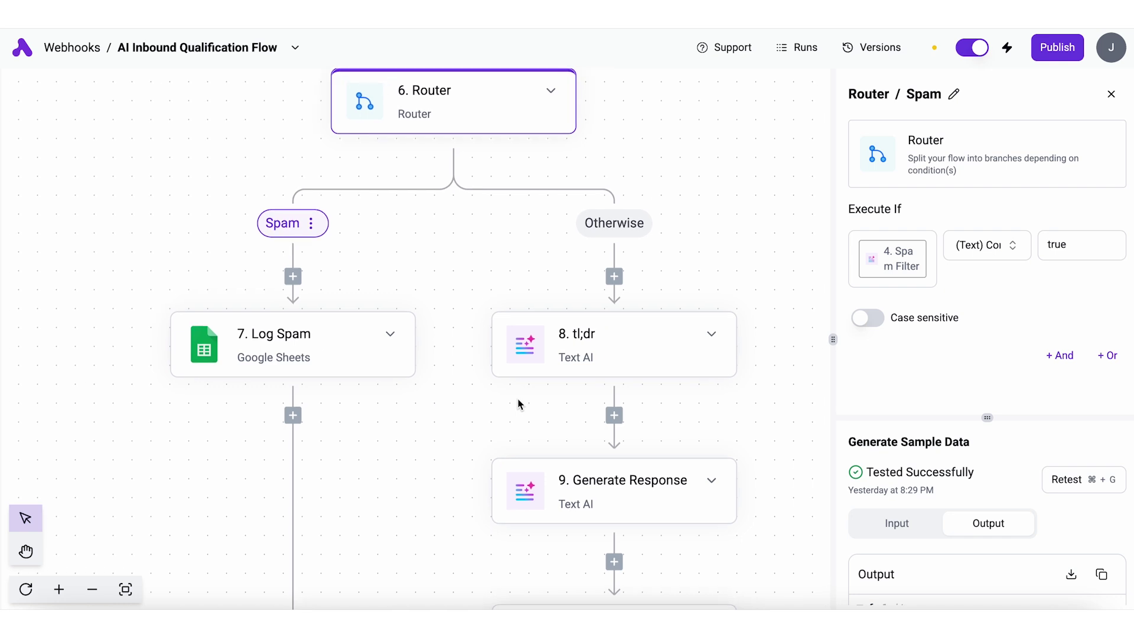
pyautogui.click(650, 346)
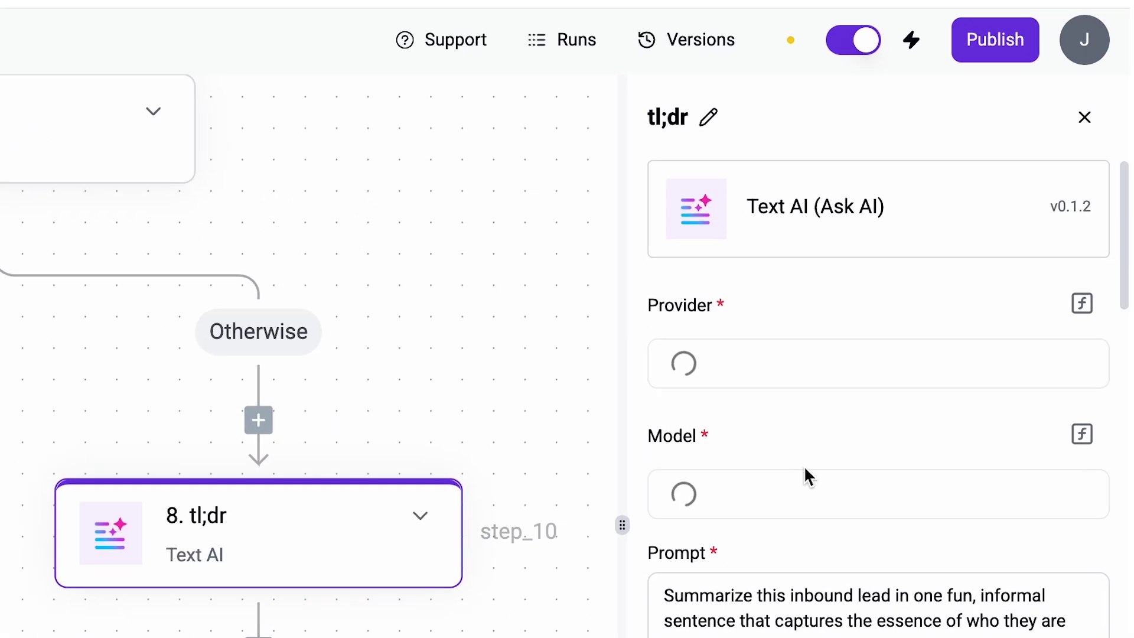
# Highlight the tl;dr step's one-sentence lead summary in its output.
pyautogui.scroll(-10, 840, 473)
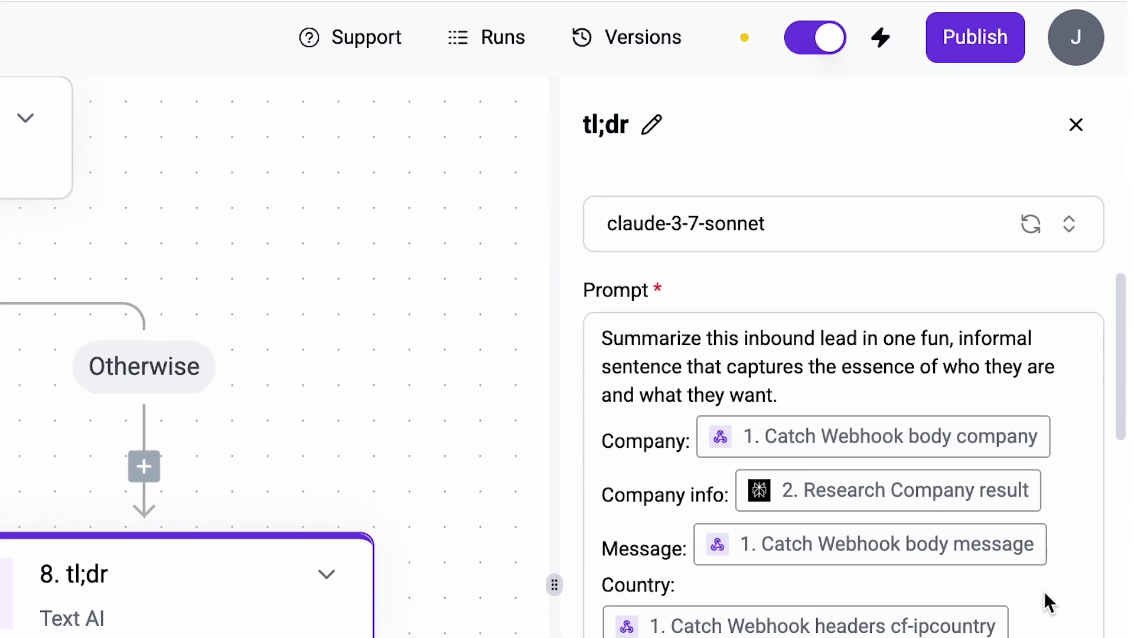
pyautogui.scroll(-2, 1043, 590)
pyautogui.scroll(-2, 918, 517)
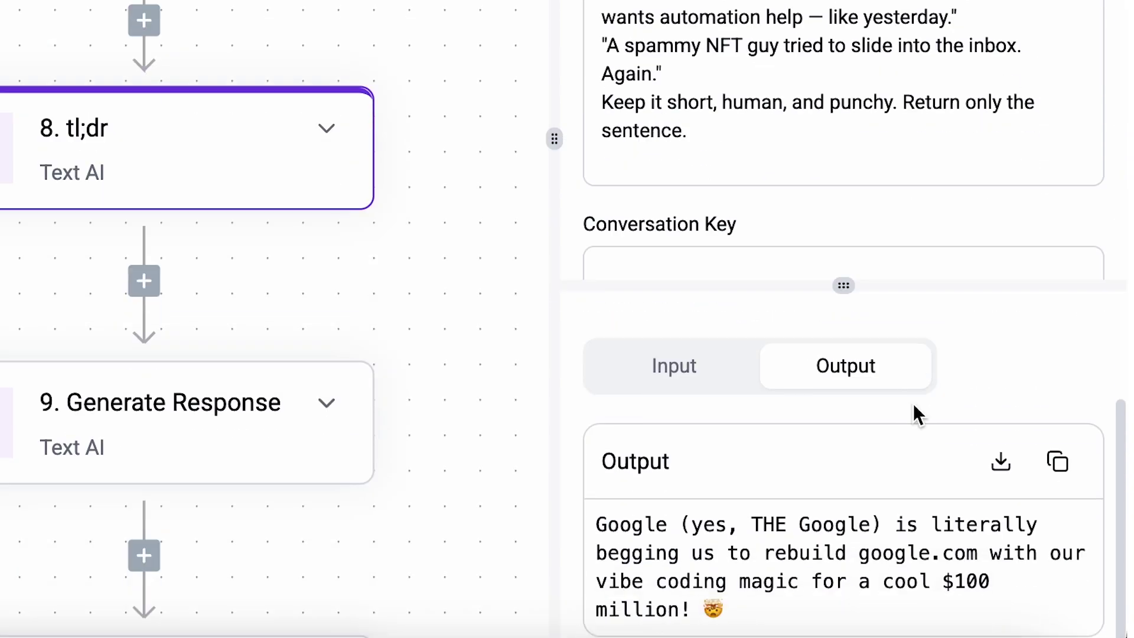
pyautogui.moveTo(849, 609); pyautogui.dragTo(596, 525)
# Review the Generate Response step's drafted reply email in its output.
pyautogui.click(240, 437)
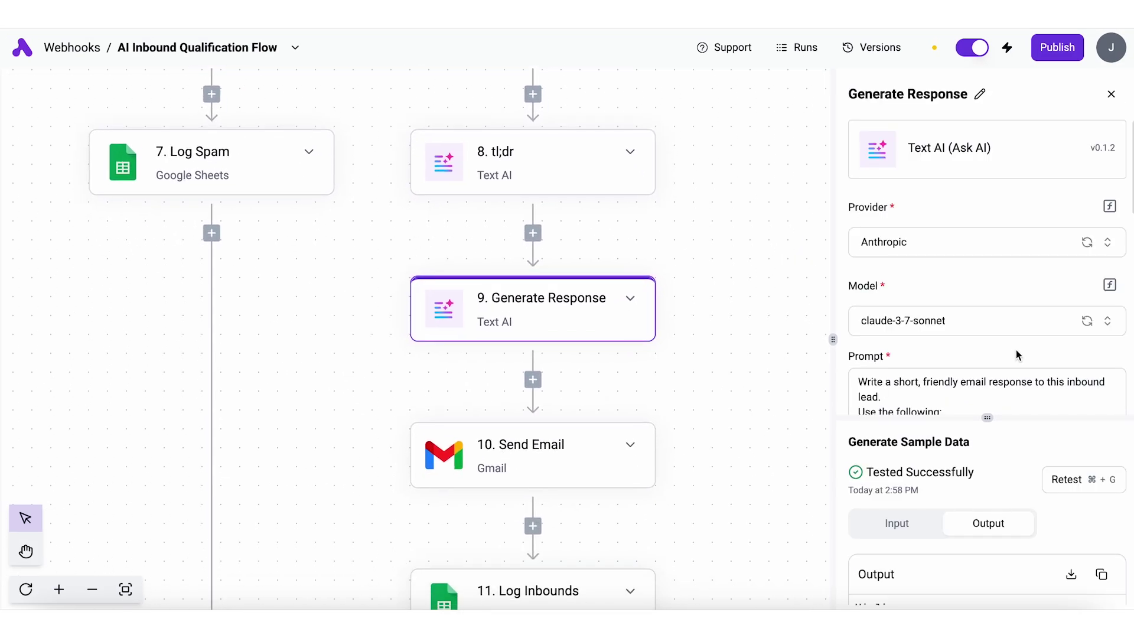
pyautogui.scroll(-5, 1035, 378)
pyautogui.scroll(-3, 1038, 491)
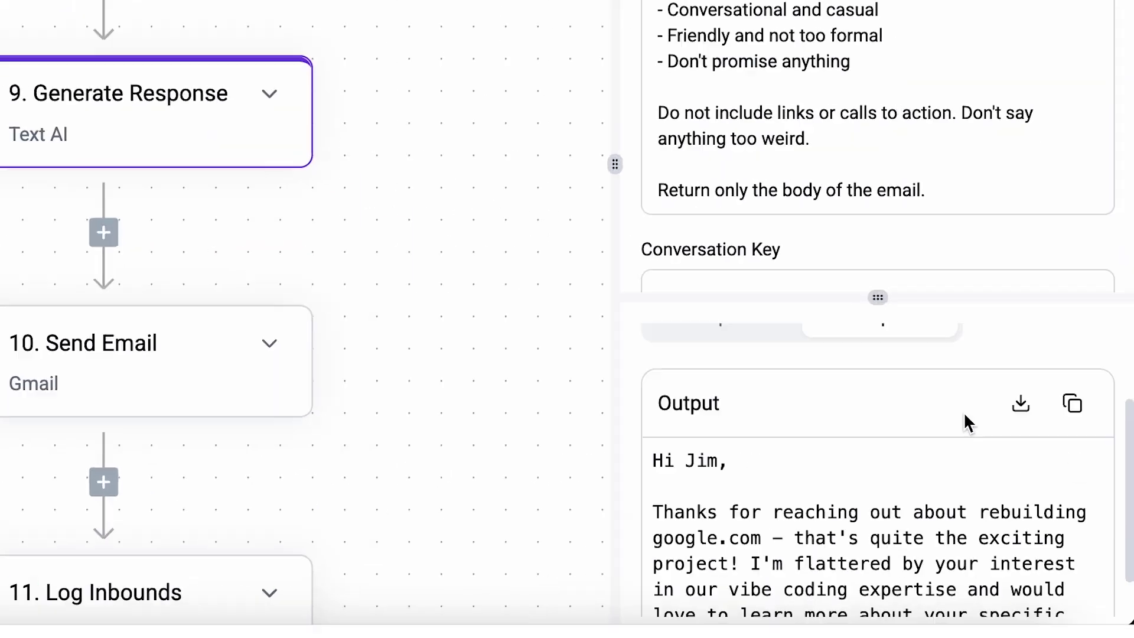
pyautogui.moveTo(1102, 595); pyautogui.dragTo(851, 463)
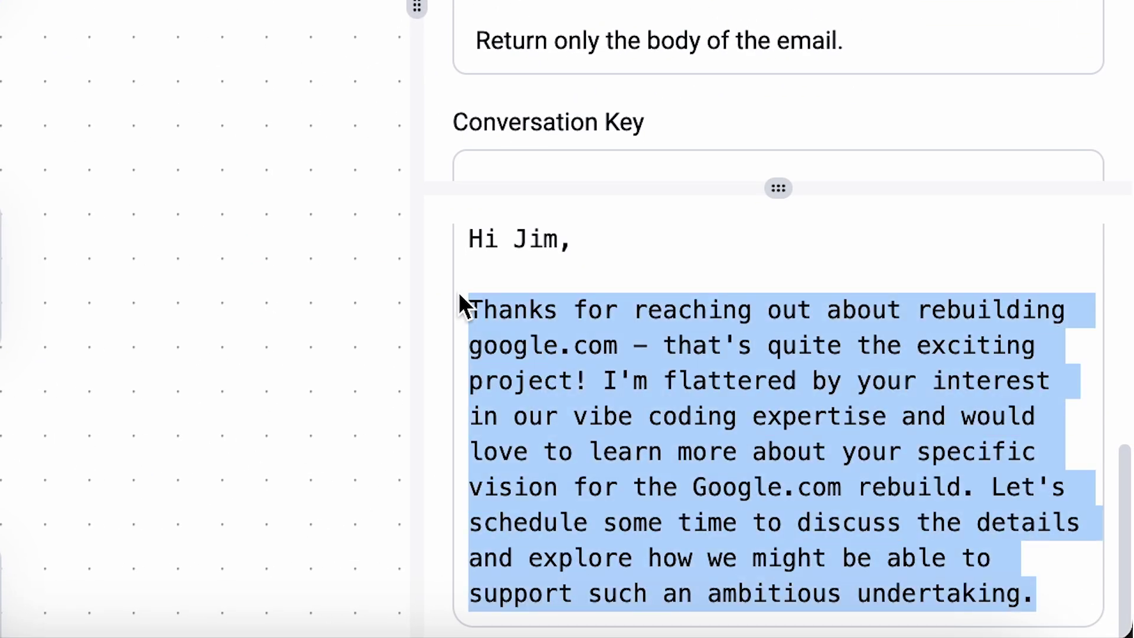
pyautogui.click(596, 435)
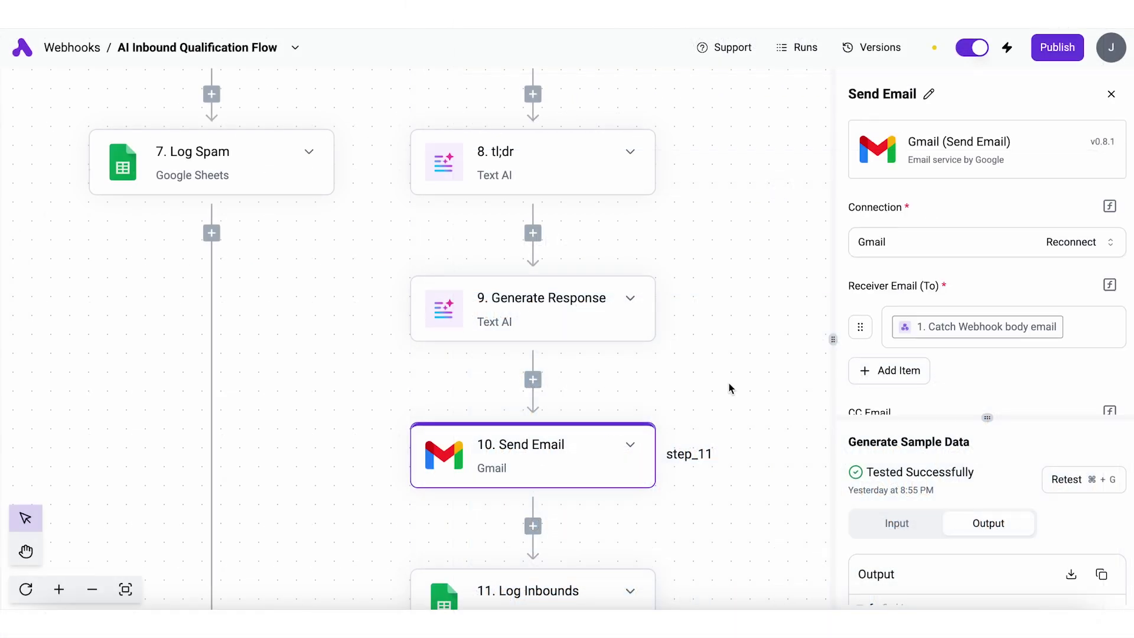
# Check the Send Email settings and Log Inbounds column mappings through tl;dr and Response.
pyautogui.scroll(-2, 997, 373)
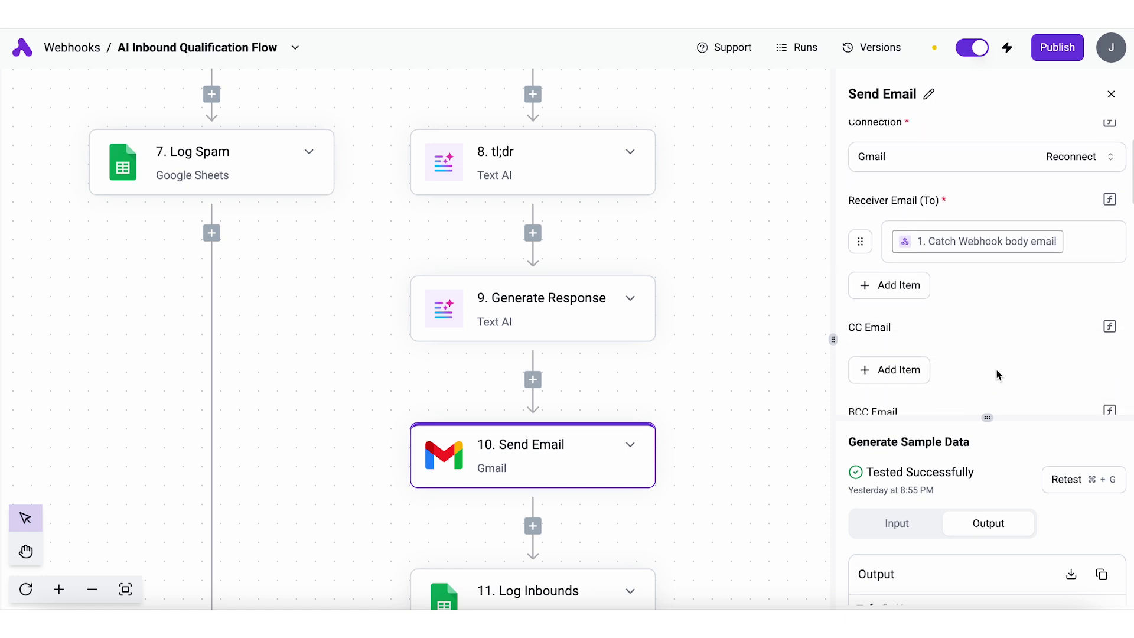
pyautogui.scroll(-5, 752, 414)
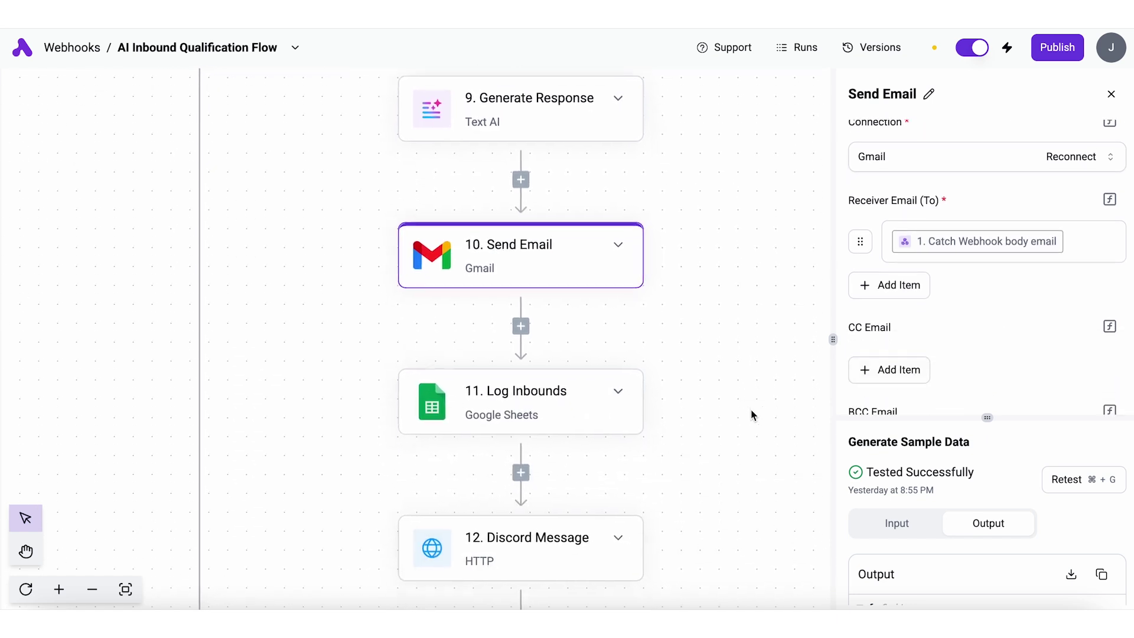
pyautogui.click(533, 378)
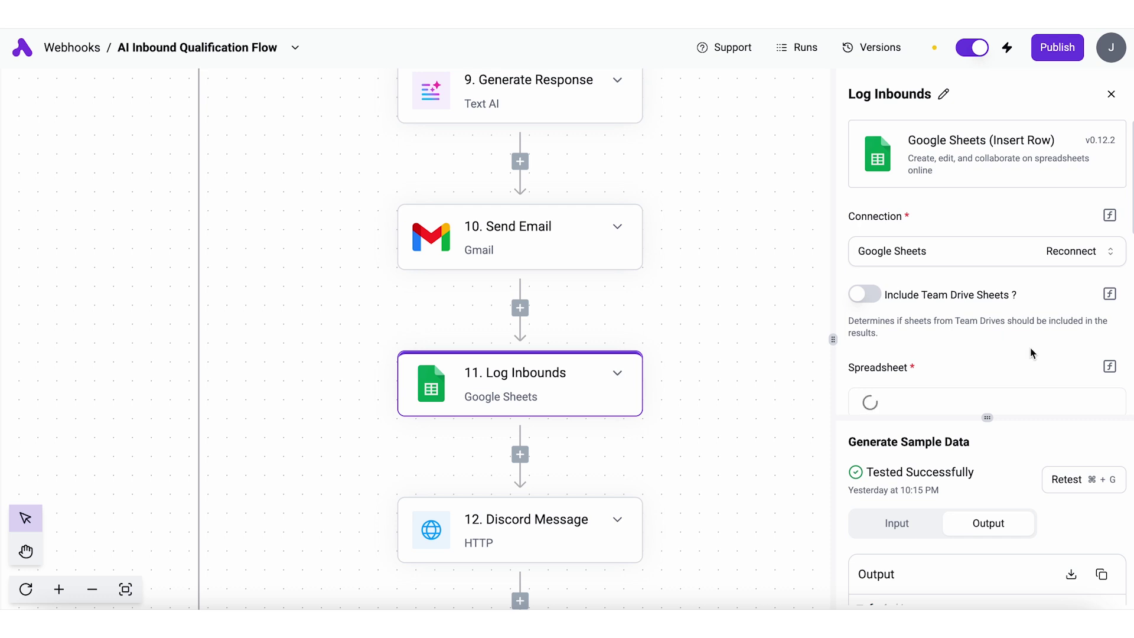
pyautogui.scroll(-12, 1031, 353)
pyautogui.scroll(-6, 1031, 353)
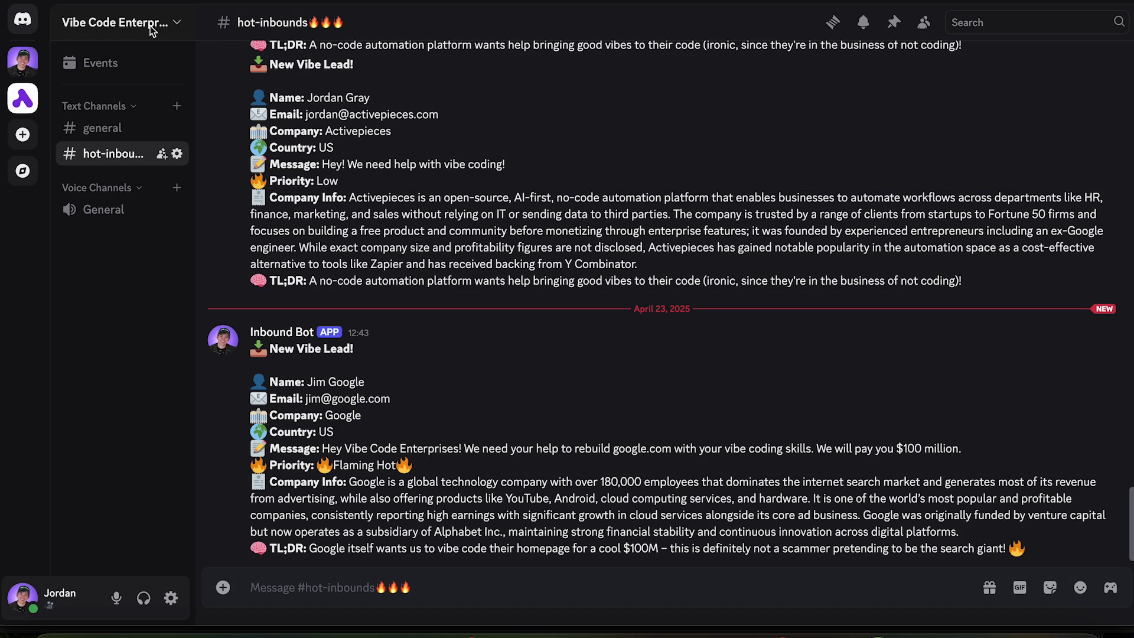
# Open the Vibe Code Enterprises server's Integrations webhooks list showing Inbound Bot.
pyautogui.click(154, 24)
pyautogui.click(111, 133)
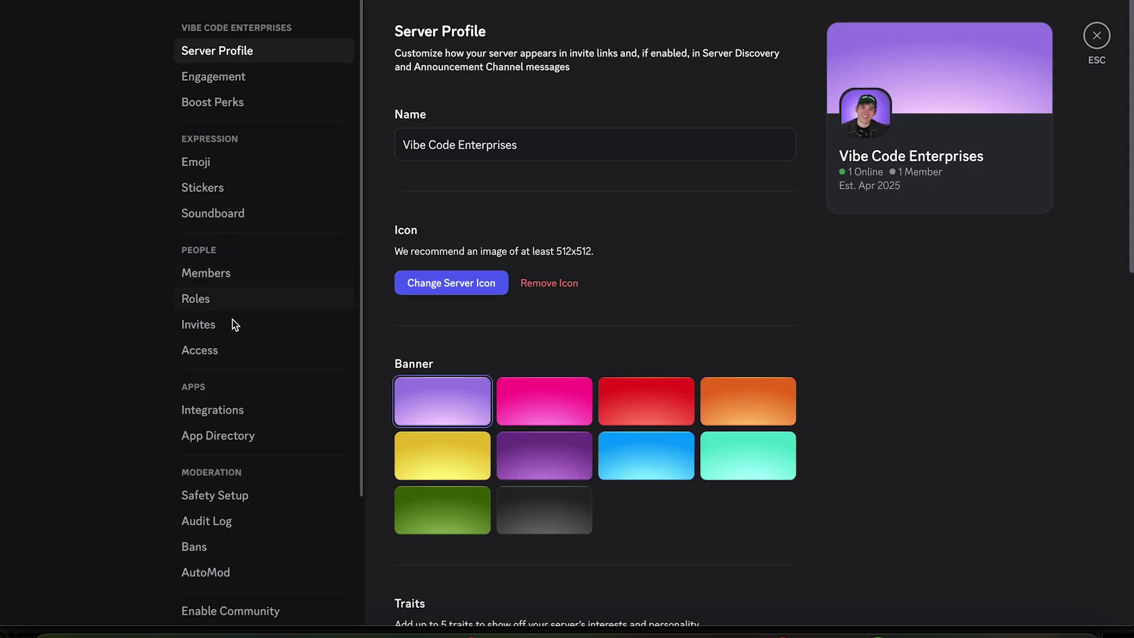
pyautogui.click(231, 414)
pyautogui.click(523, 186)
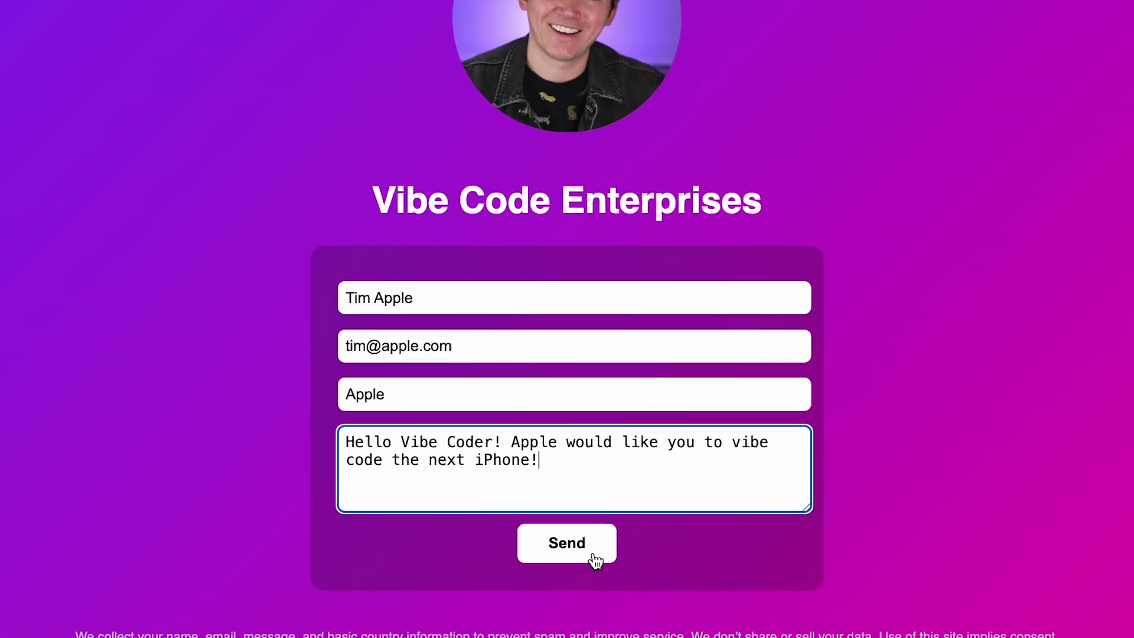
# Submit the Apple 'vibe code the next iPhone' lead form and review the new Discord alert.
pyautogui.click(590, 554)
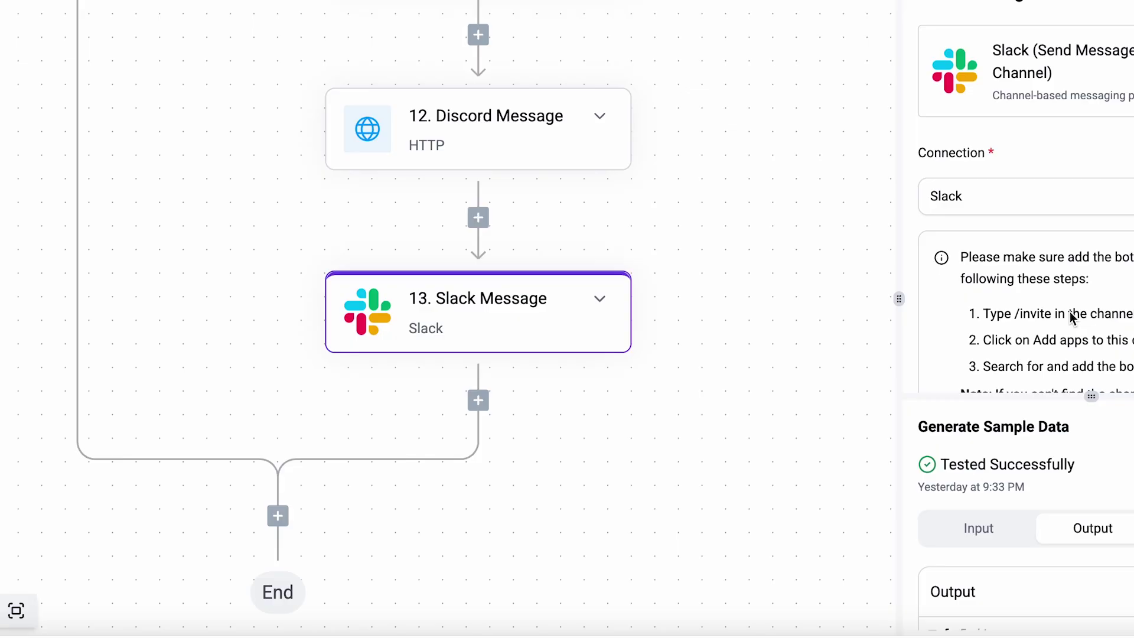
pyautogui.scroll(-10, 1069, 311)
pyautogui.scroll(2, 1072, 353)
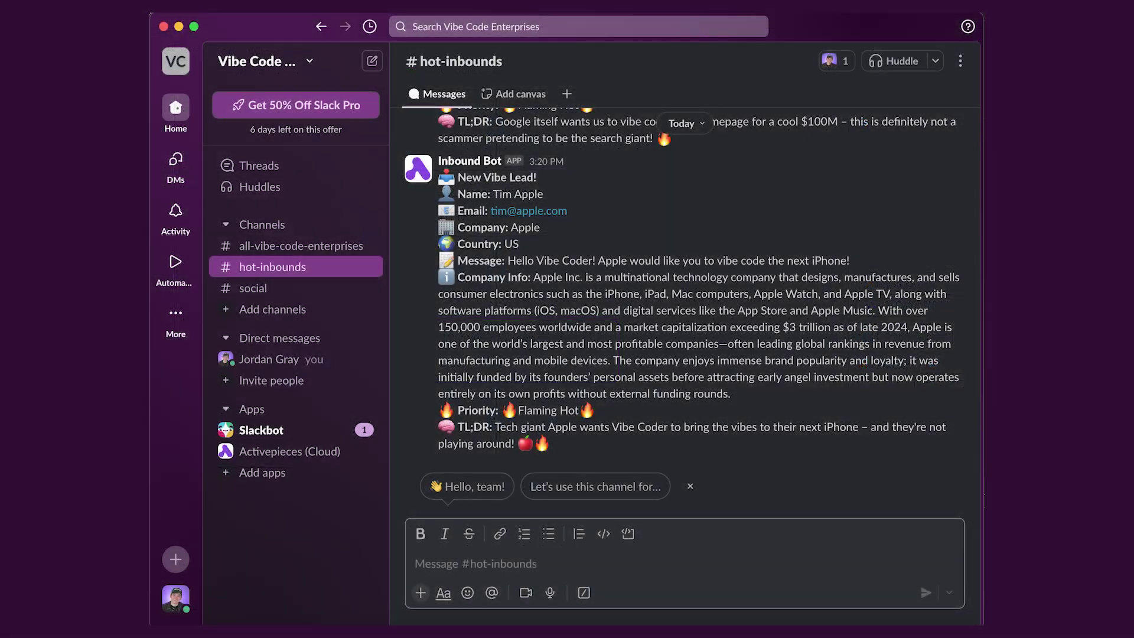